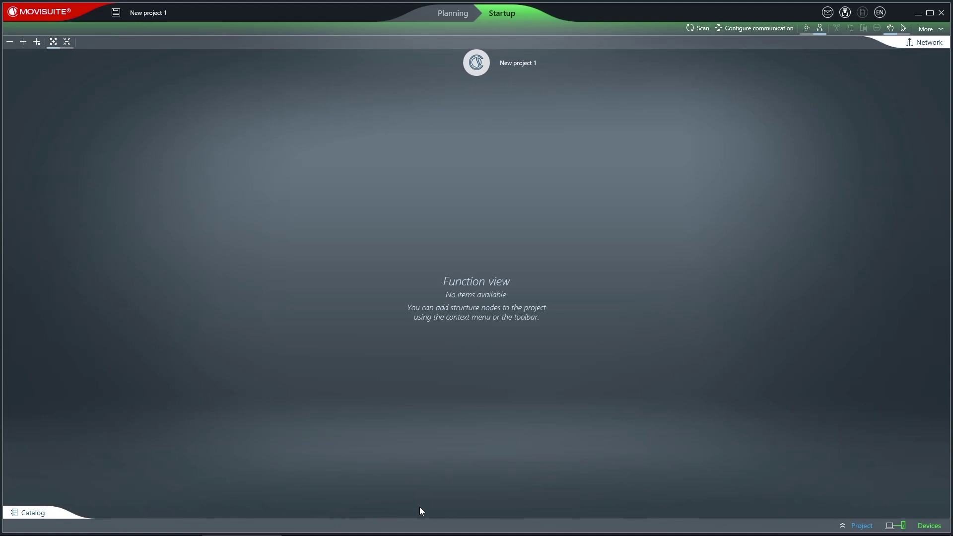
# - Open the Comm_DriveTrain project from project management
pyautogui.click(50, 14)
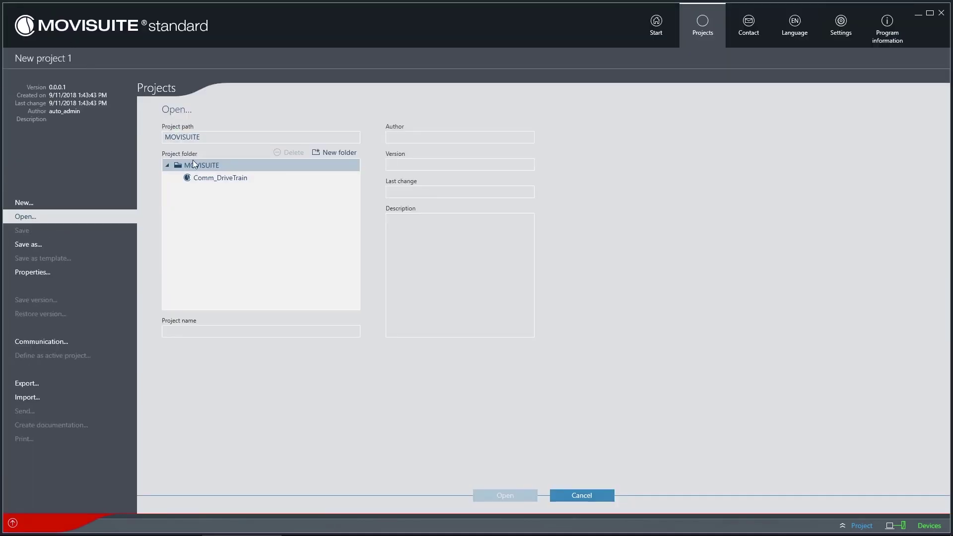
pyautogui.click(212, 179)
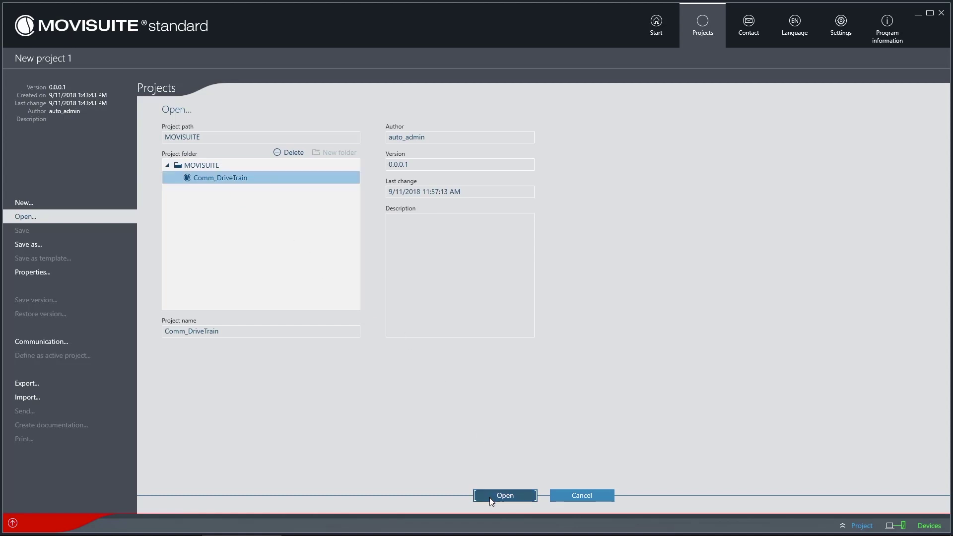
pyautogui.click(505, 495)
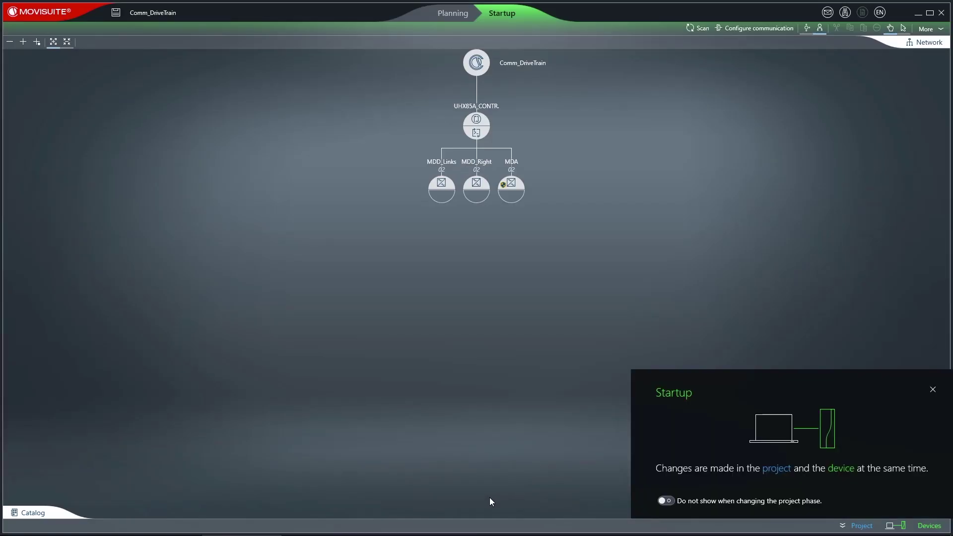
# - Dismiss the Startup info and show MDD_Right's Drive train DT1 page with encoder and motor data
pyautogui.click(489, 497)
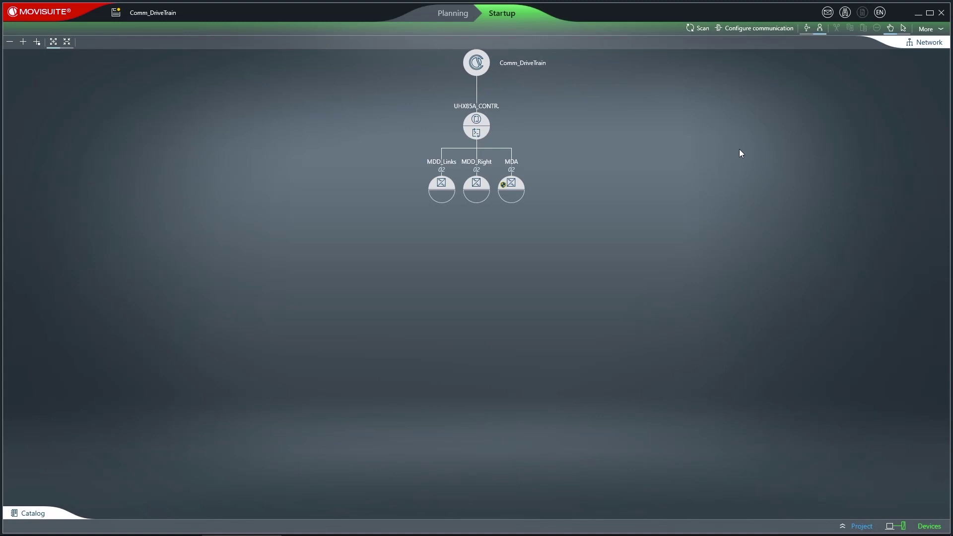
pyautogui.click(809, 27)
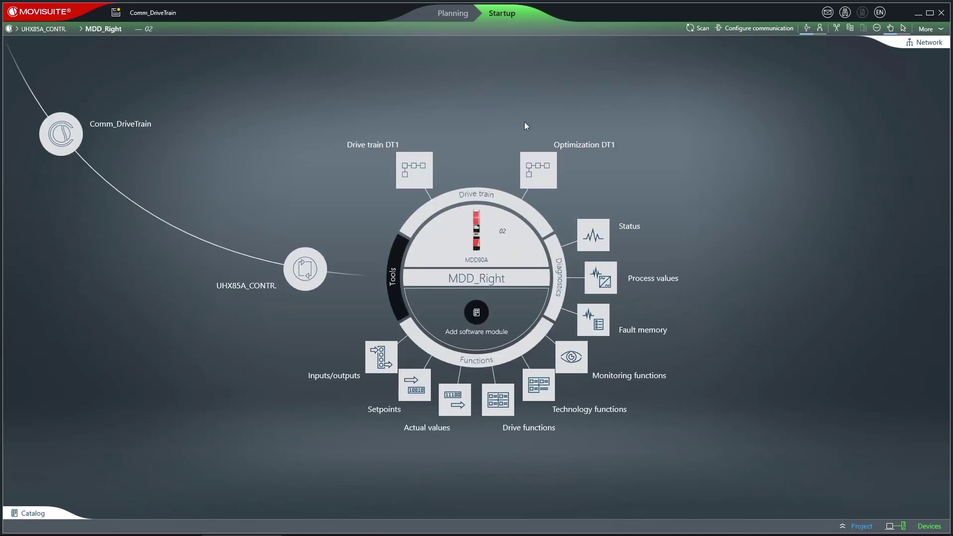
pyautogui.click(426, 174)
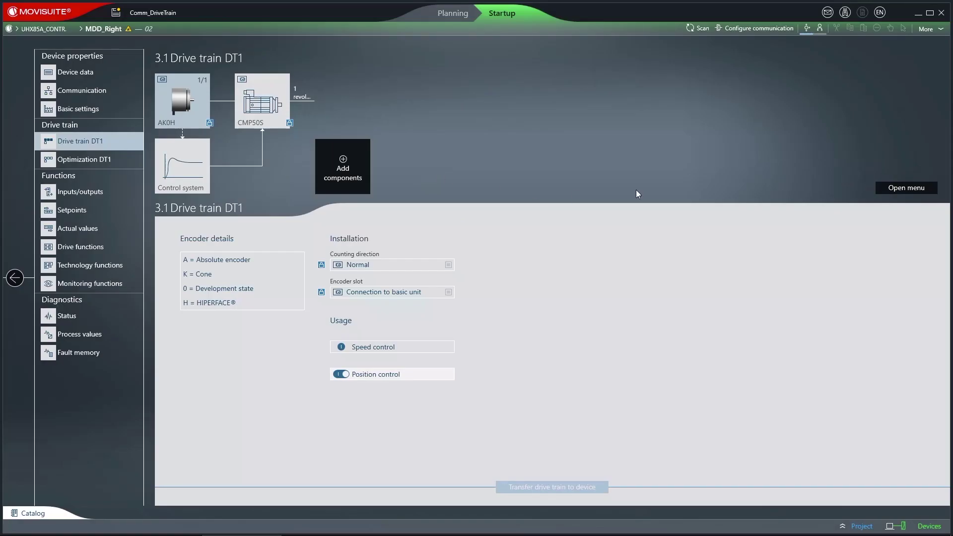
# - Show the Optimization DT1 page at step 3.2.3 Set controller dynamics for MDD_Right
pyautogui.click(925, 30)
pyautogui.moveTo(893, 84)
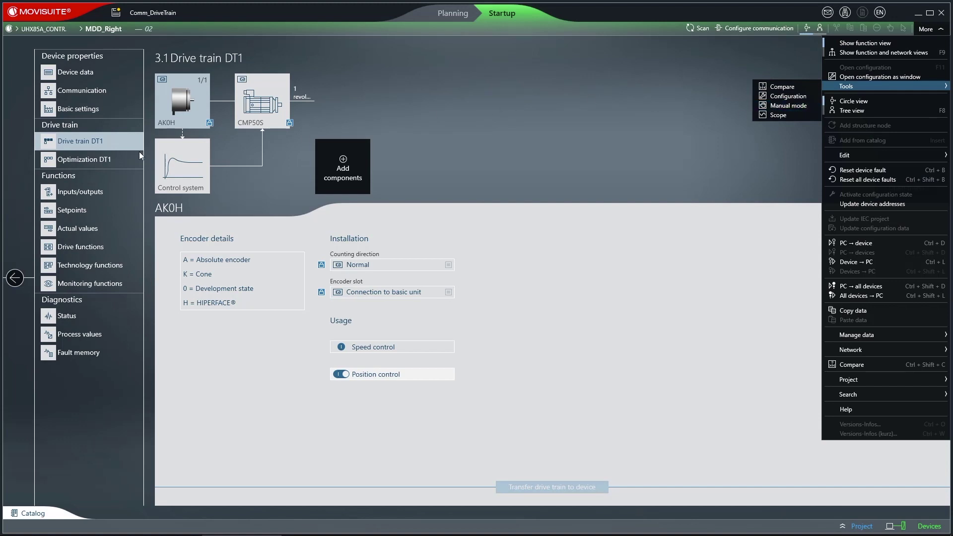
pyautogui.click(114, 157)
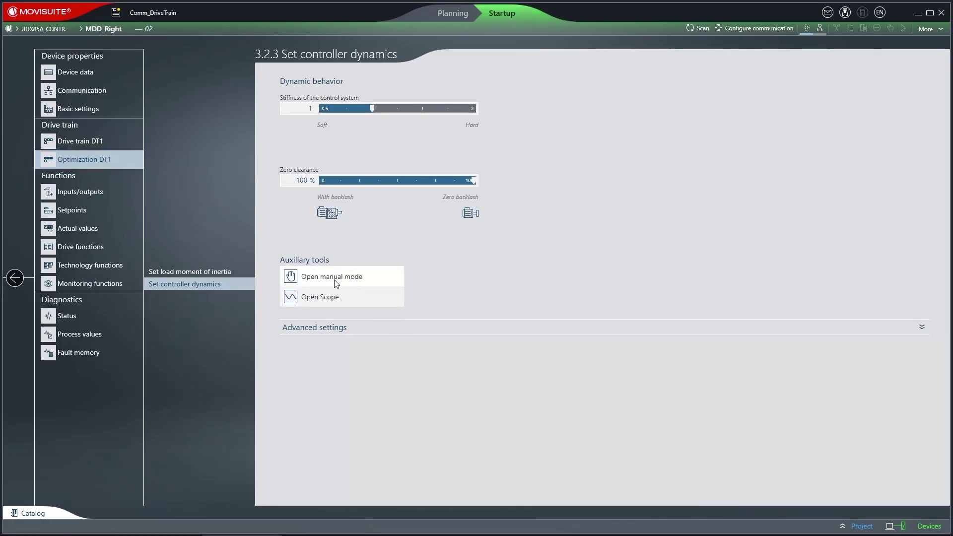
# - Open MDD_Right's manual mode and change it from Load cycling absolute to Speed-controlled
pyautogui.click(332, 281)
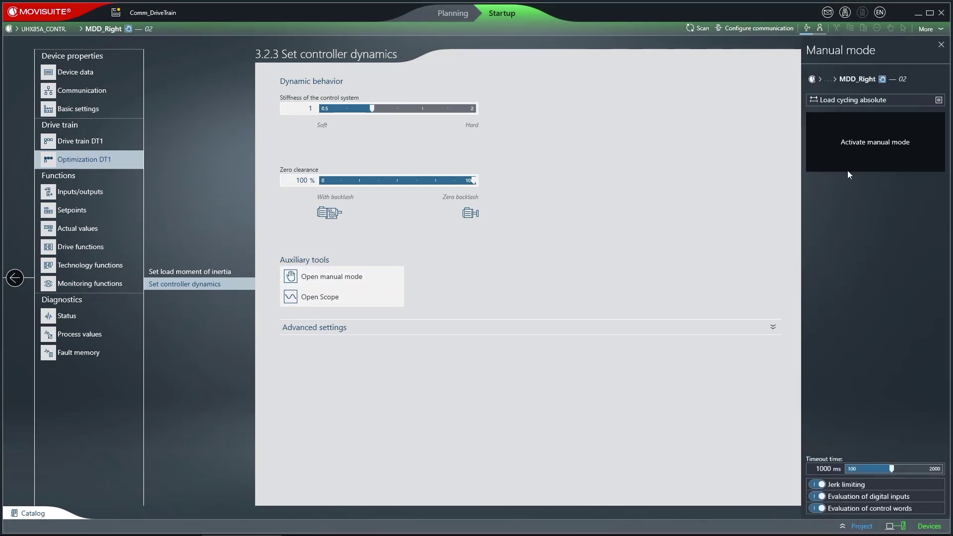
pyautogui.click(898, 98)
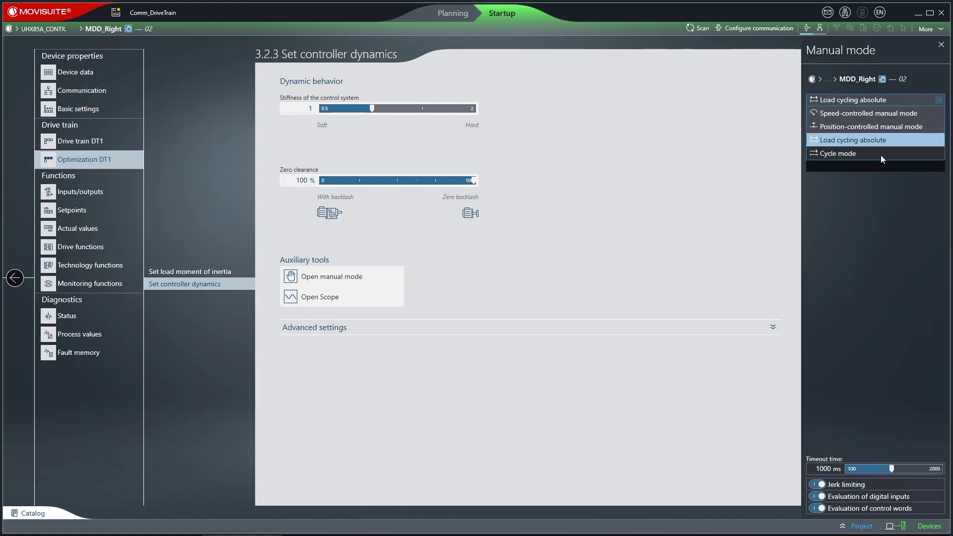
pyautogui.click(882, 116)
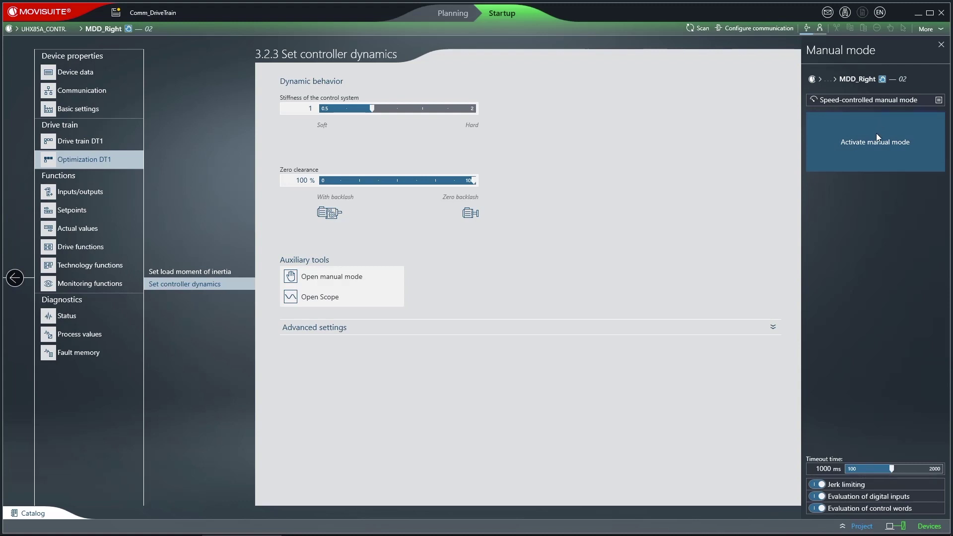
# - Activate manual mode, set the setpoint to about 2426 rpm, then start, stop and restart the motor
pyautogui.click(876, 133)
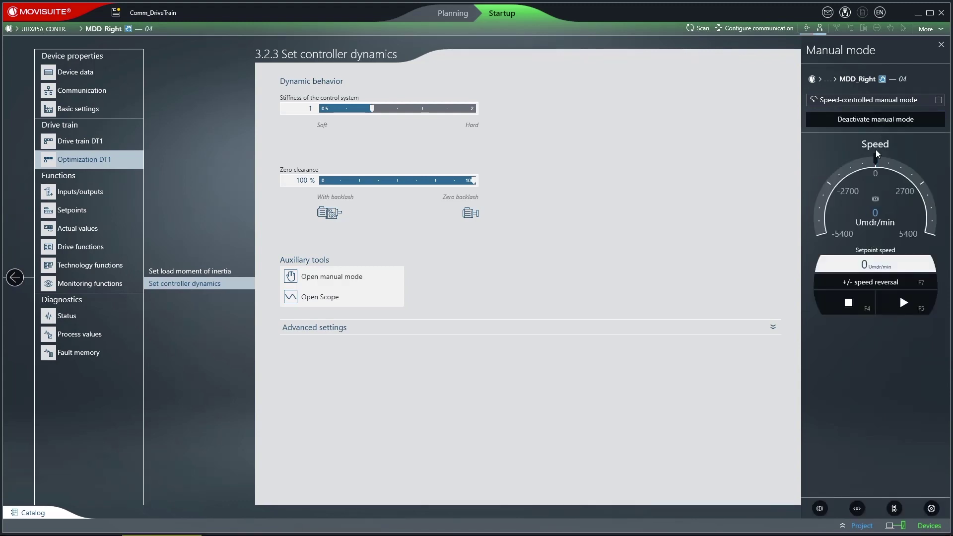
pyautogui.moveTo(876, 159); pyautogui.dragTo(913, 188)
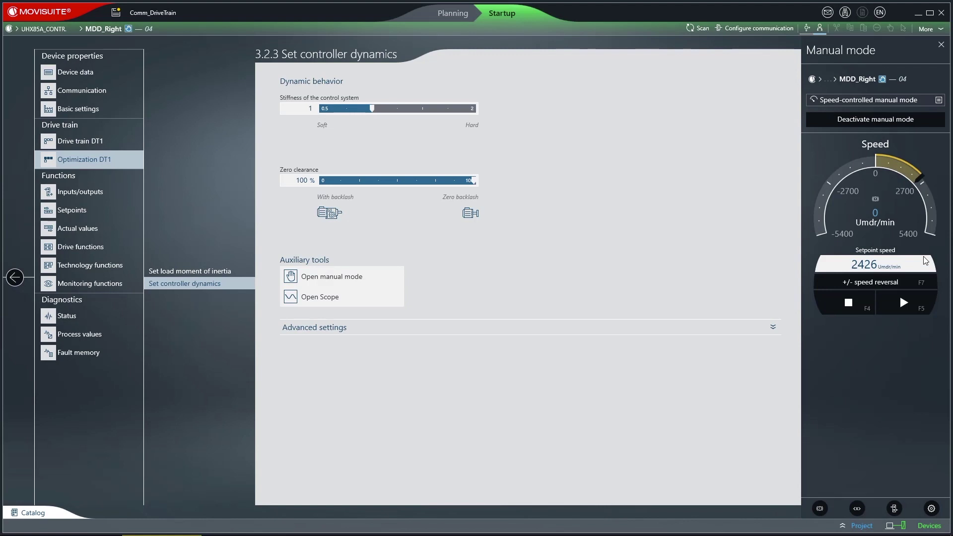
pyautogui.click(908, 301)
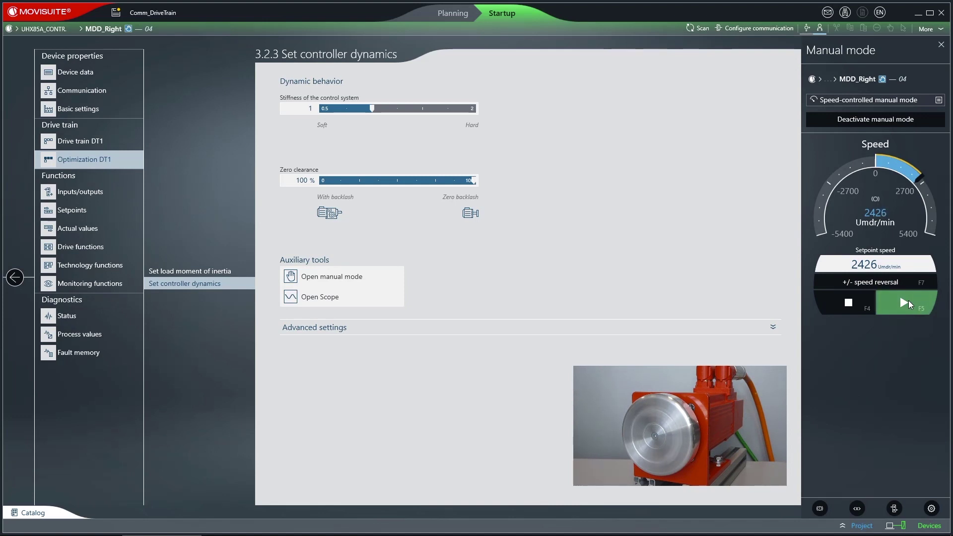
pyautogui.click(860, 304)
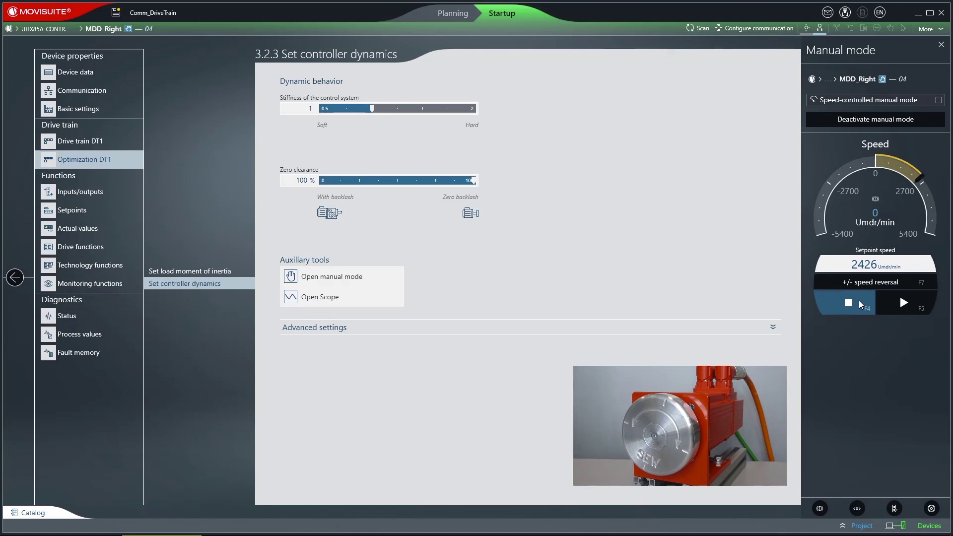
pyautogui.click(888, 297)
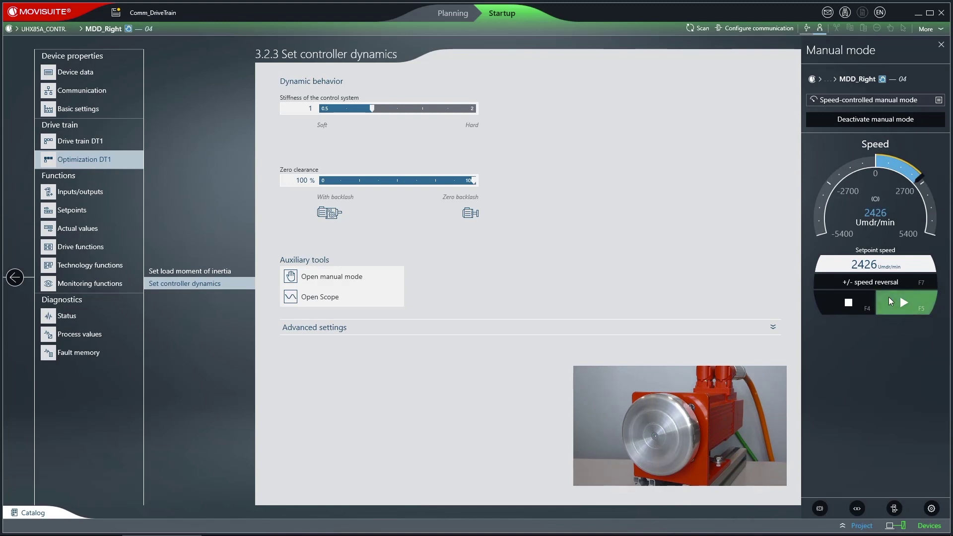
# - Change the setpoint to 1111, reverse rotation, stop, and enter setpoint 1222
pyautogui.doubleClick(867, 265)
pyautogui.write('1111')
pyautogui.press('Return')
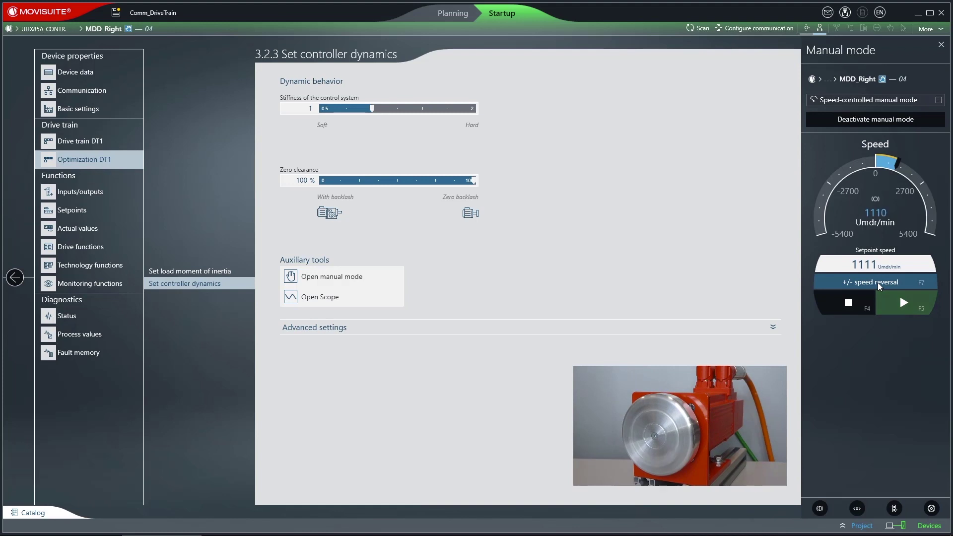
pyautogui.click(878, 284)
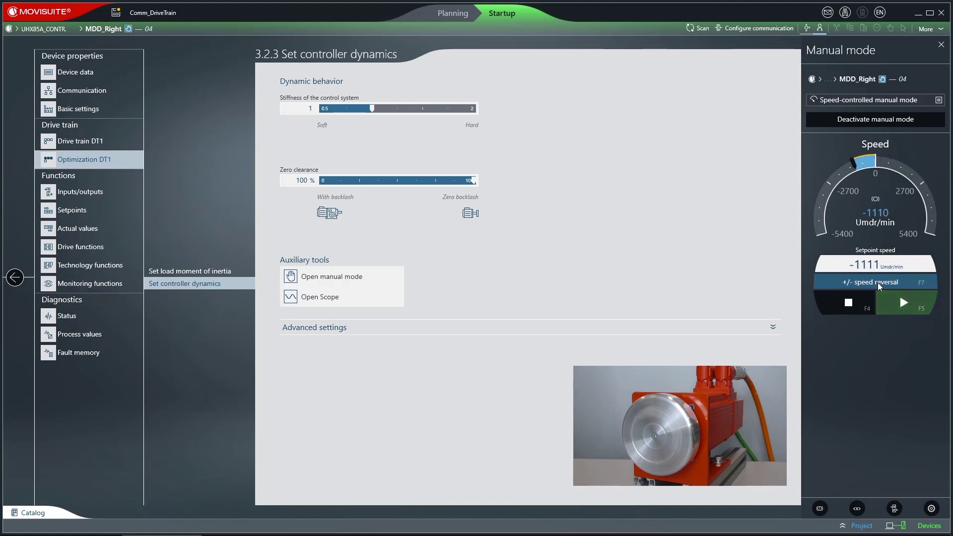
pyautogui.click(865, 300)
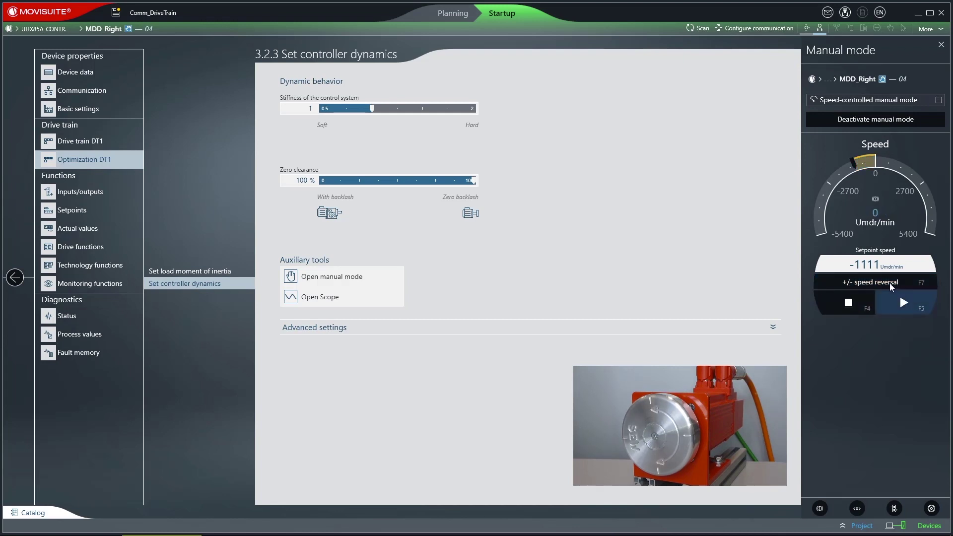
pyautogui.doubleClick(872, 265)
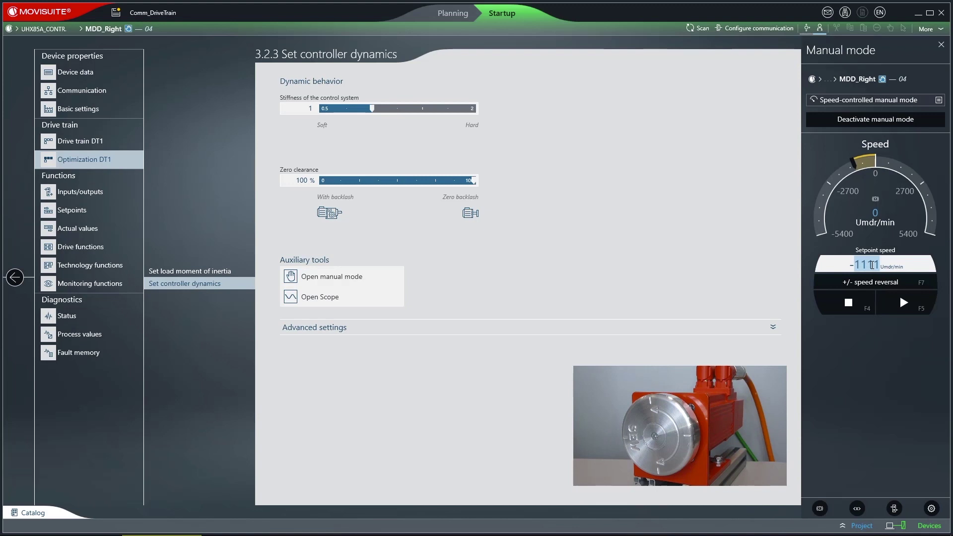
pyautogui.write('1222')
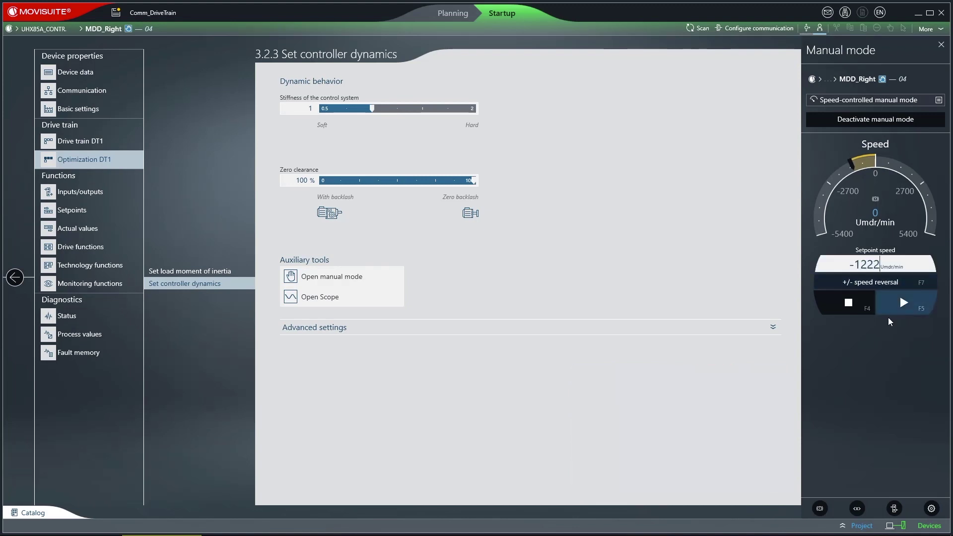
# - Toggle the brake/output-stage controls and position, torque and current readouts in the Manual mode panel
pyautogui.click(820, 508)
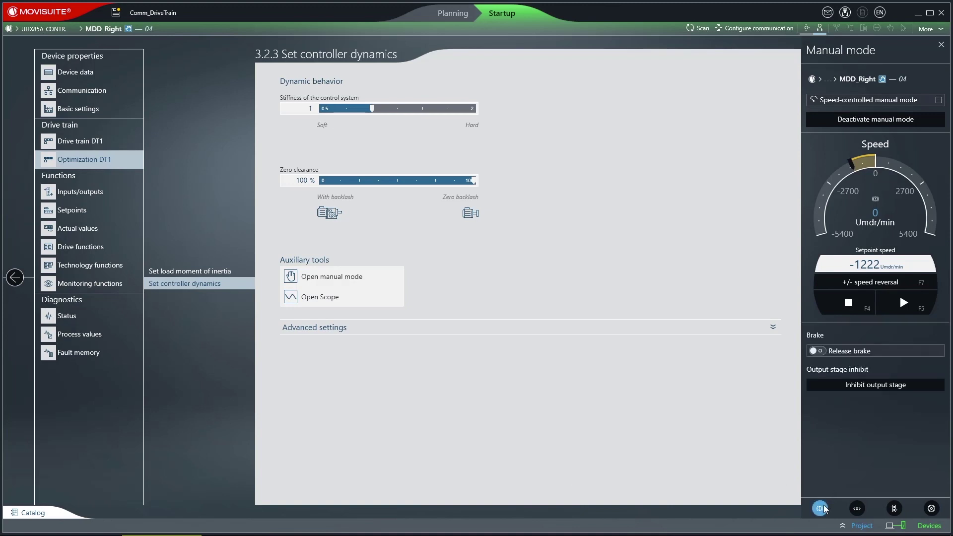
pyautogui.click(822, 508)
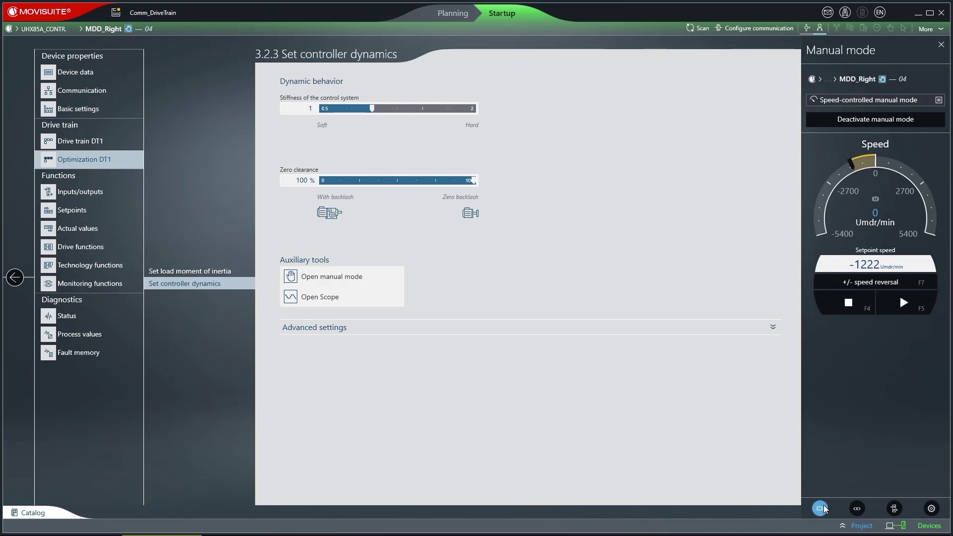
pyautogui.click(859, 508)
pyautogui.click(859, 508)
pyautogui.click(858, 507)
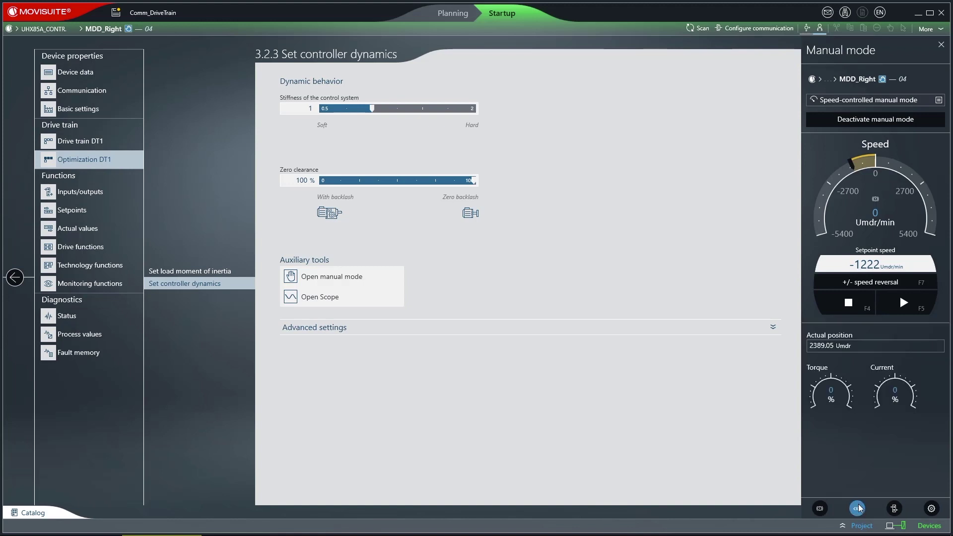
pyautogui.click(824, 509)
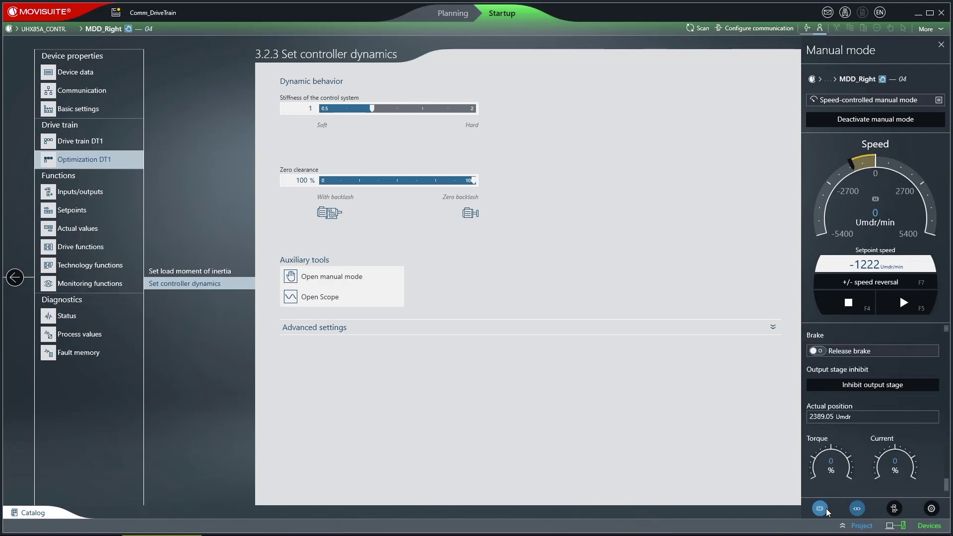
pyautogui.click(858, 507)
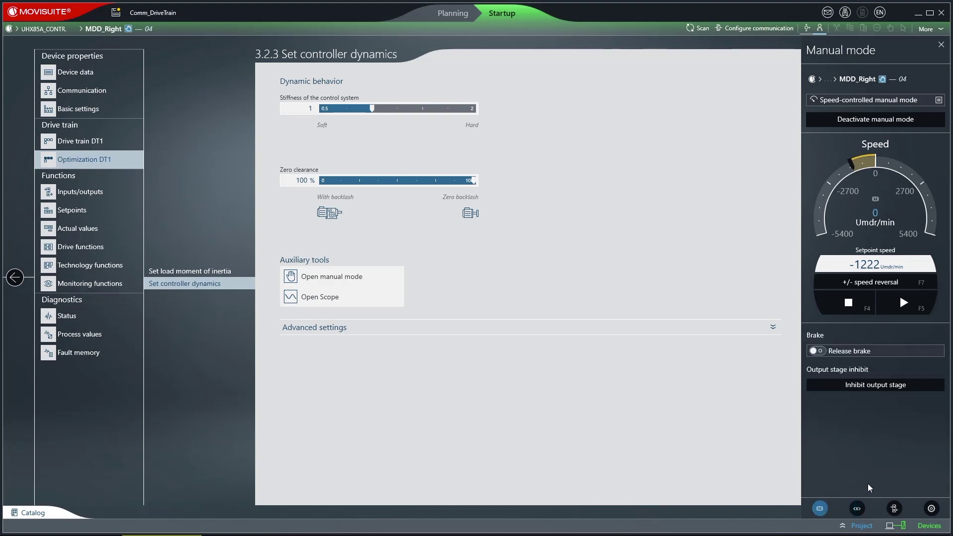
# - Release the brake with the output stage inhibited, then re-engage it and enable the output stage
pyautogui.click(820, 354)
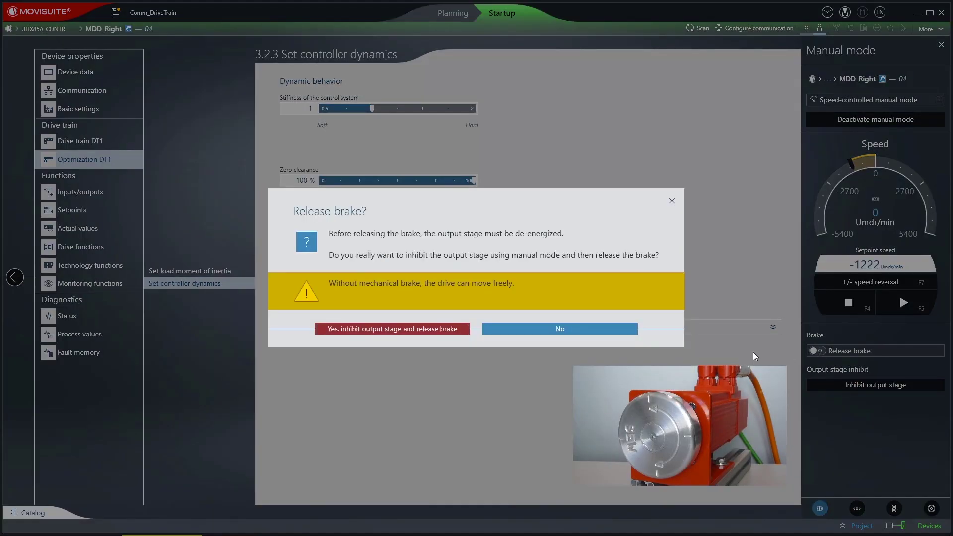
pyautogui.click(466, 330)
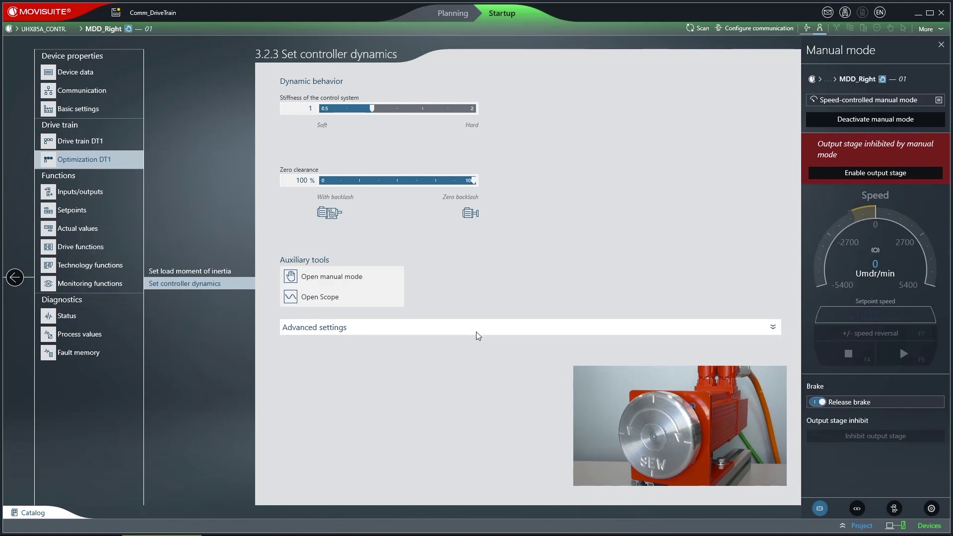
pyautogui.click(816, 405)
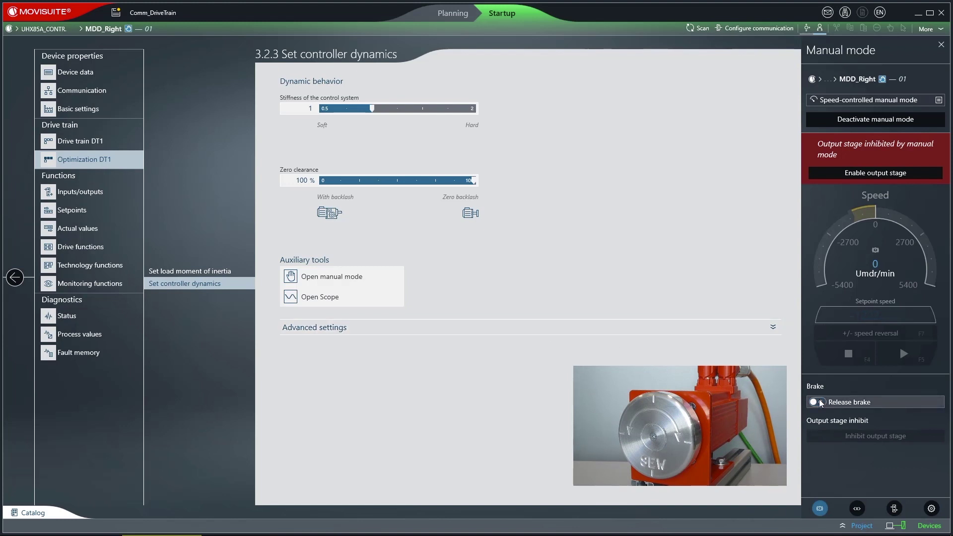
pyautogui.click(879, 174)
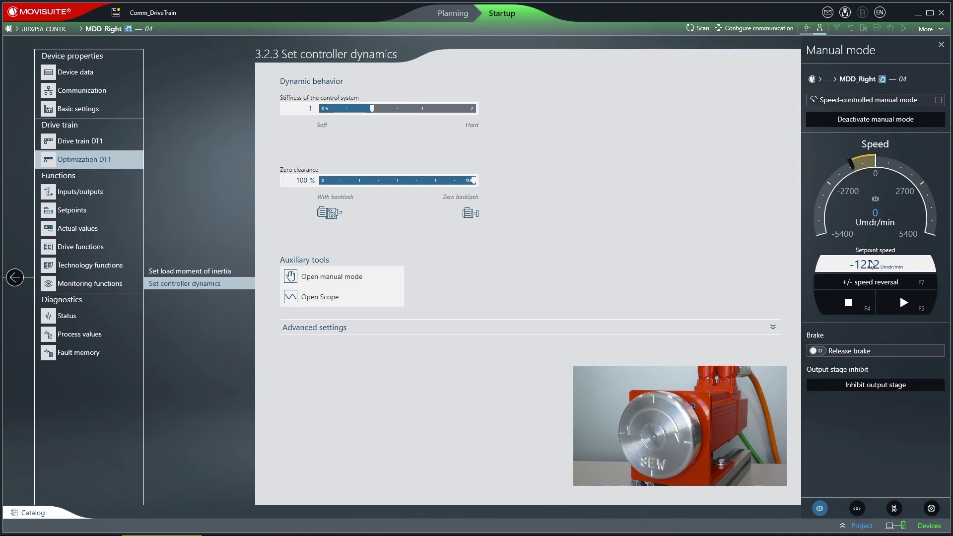
# - With actual-value readouts shown, run the drive, reverse it, raise speed to 2442 Umdr/min, and stop
pyautogui.click(826, 508)
pyautogui.click(857, 508)
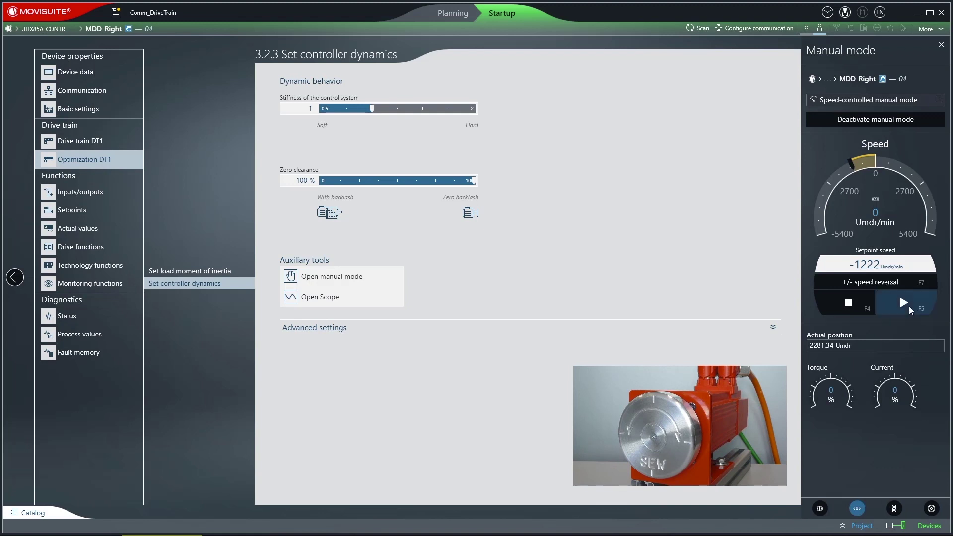
pyautogui.click(910, 307)
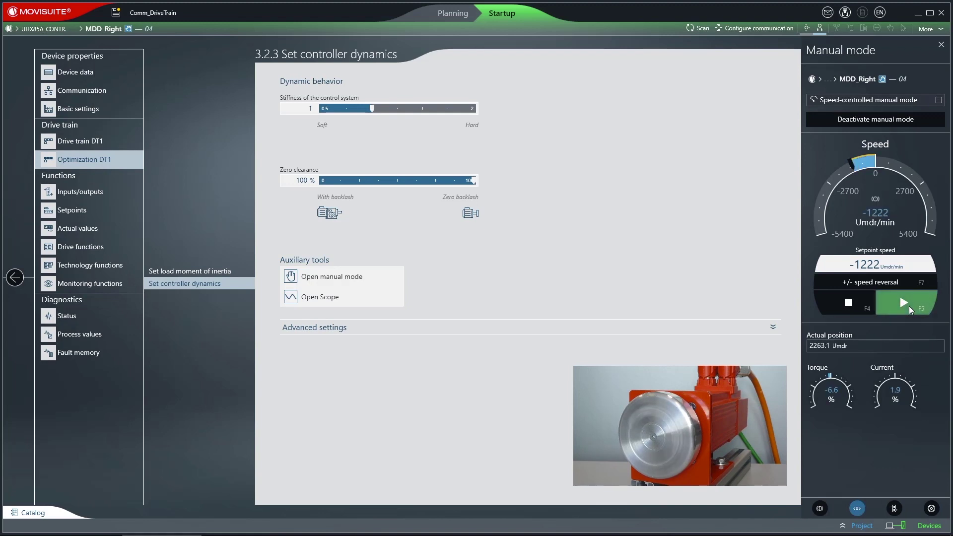
pyautogui.click(901, 282)
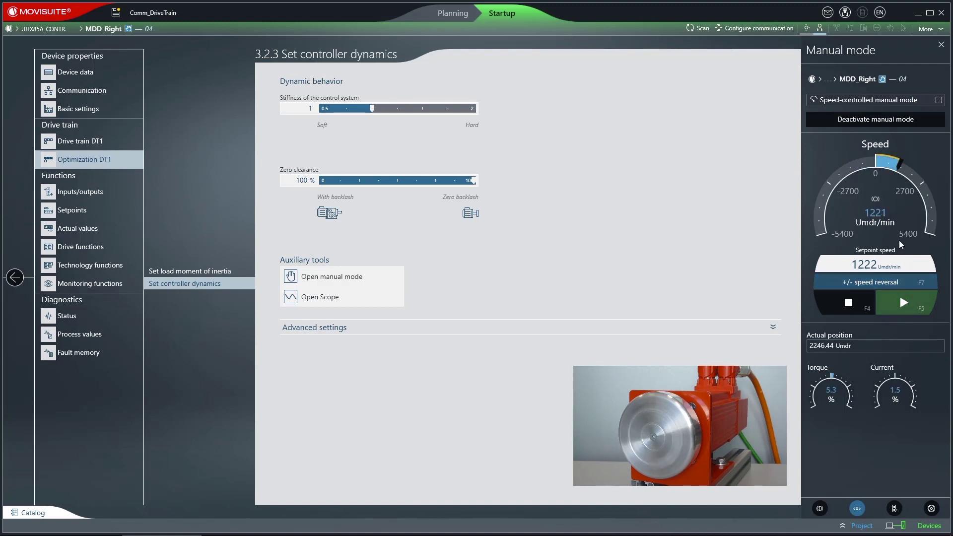
pyautogui.moveTo(902, 170); pyautogui.dragTo(921, 183)
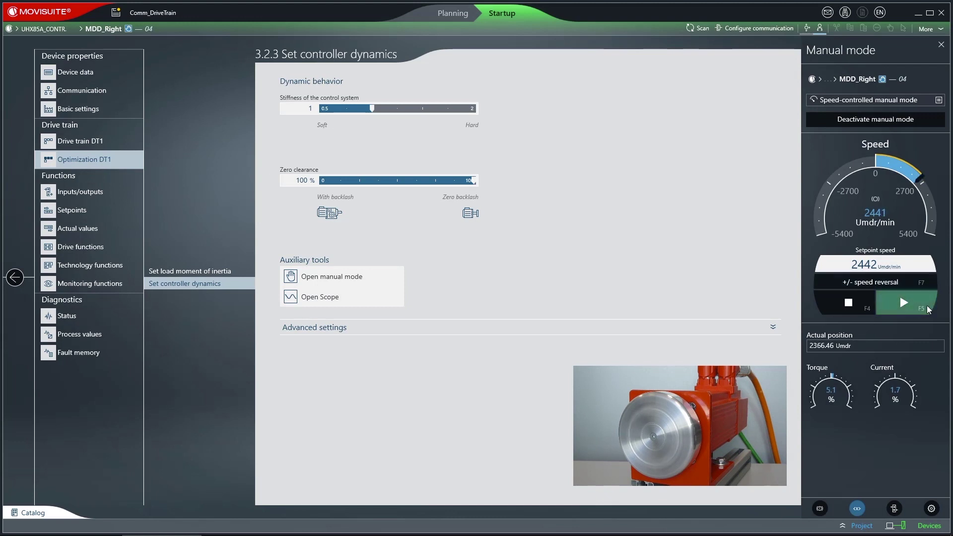
pyautogui.click(862, 306)
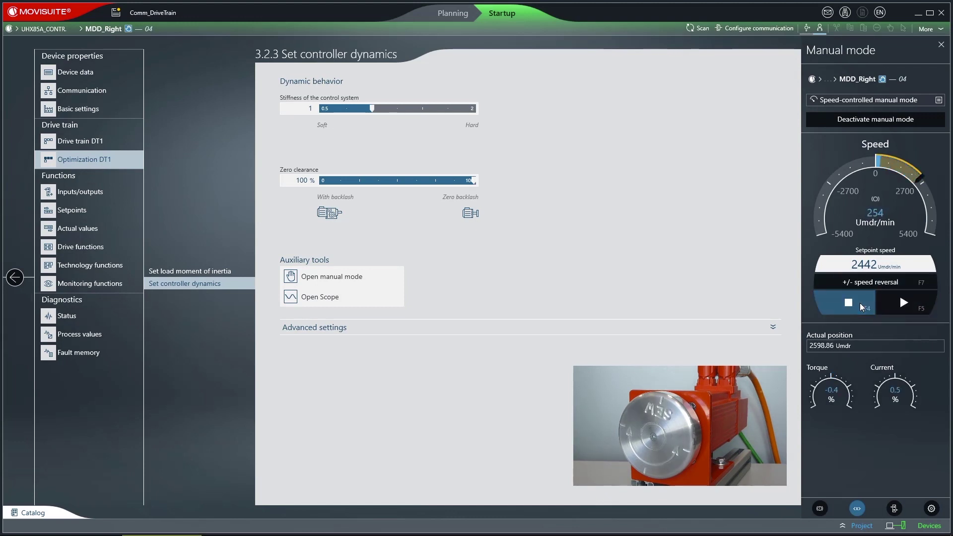
# - Show the digital I/O states, then run and stop the drive again
pyautogui.click(858, 509)
pyautogui.click(894, 509)
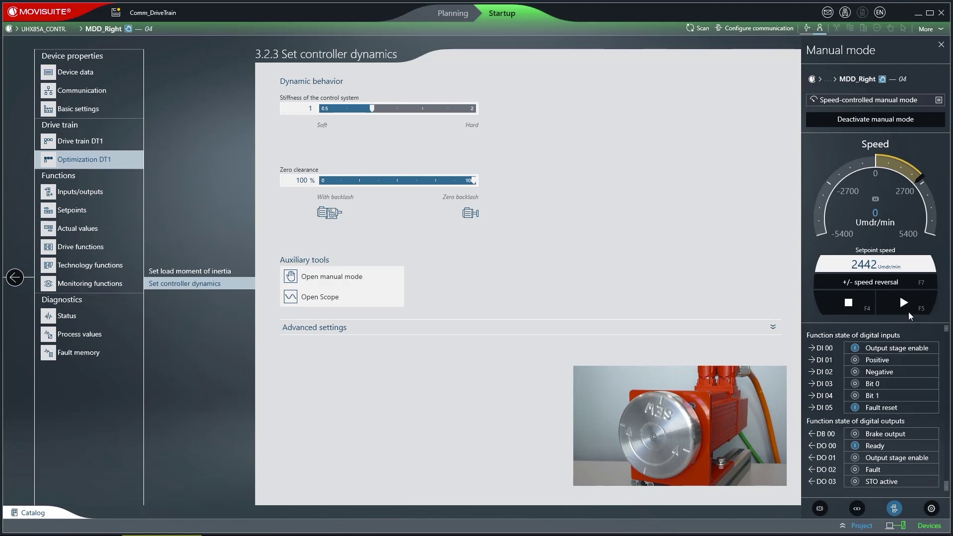
pyautogui.click(907, 305)
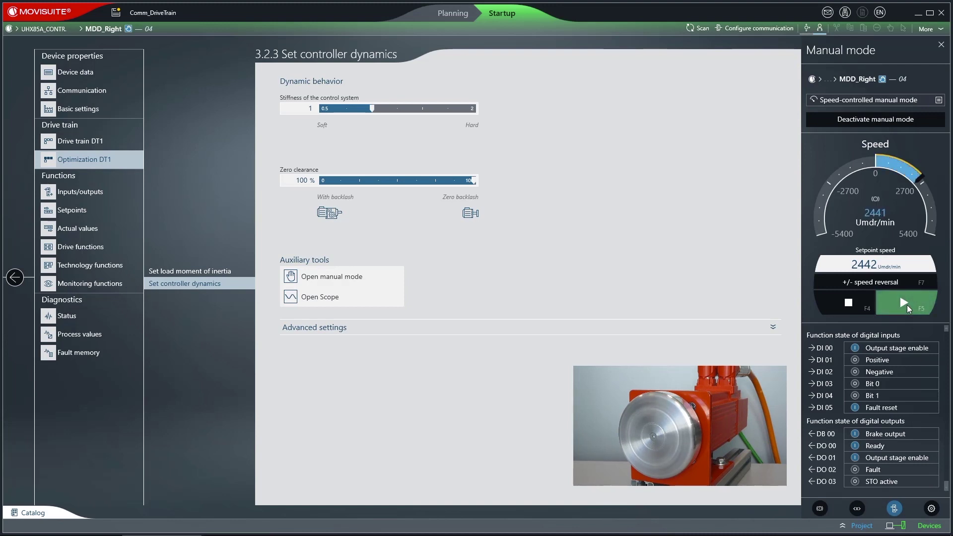
pyautogui.click(859, 304)
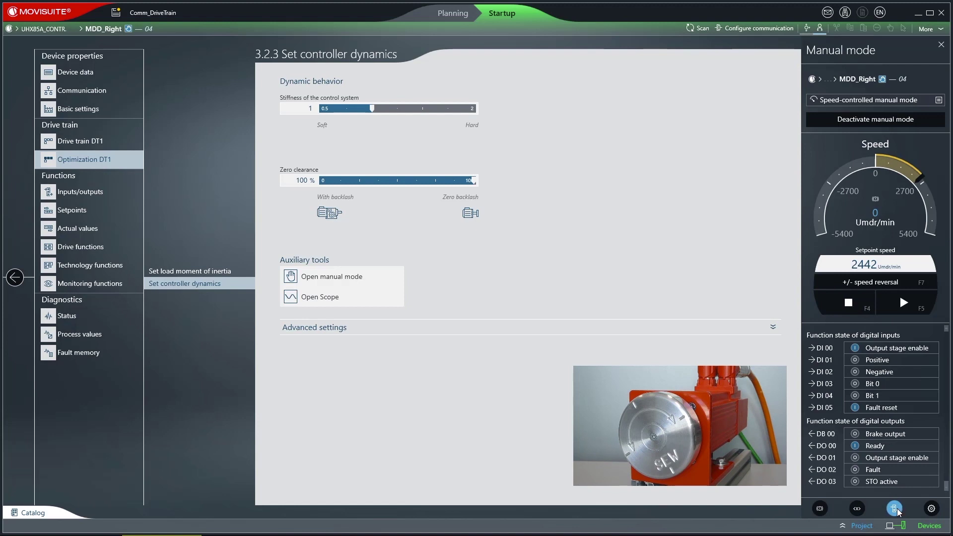
# - Show acceleration and reference-travel settings, run a reference travel, and select Position-controlled manual mode
pyautogui.click(932, 509)
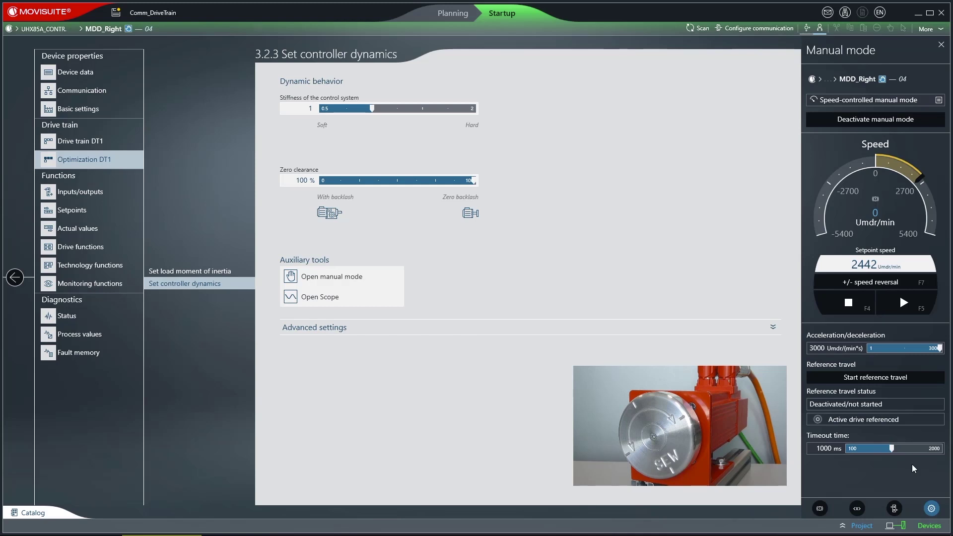
pyautogui.click(897, 378)
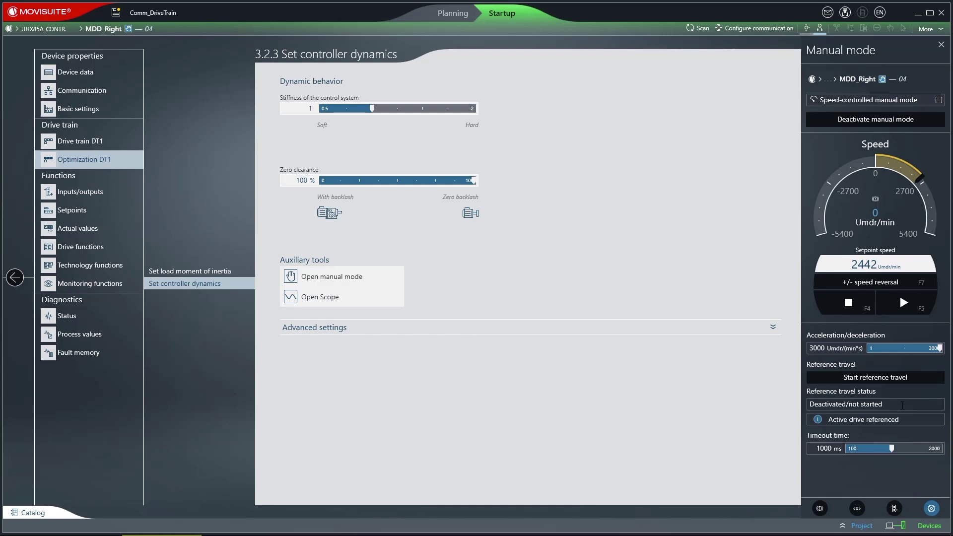
pyautogui.click(873, 101)
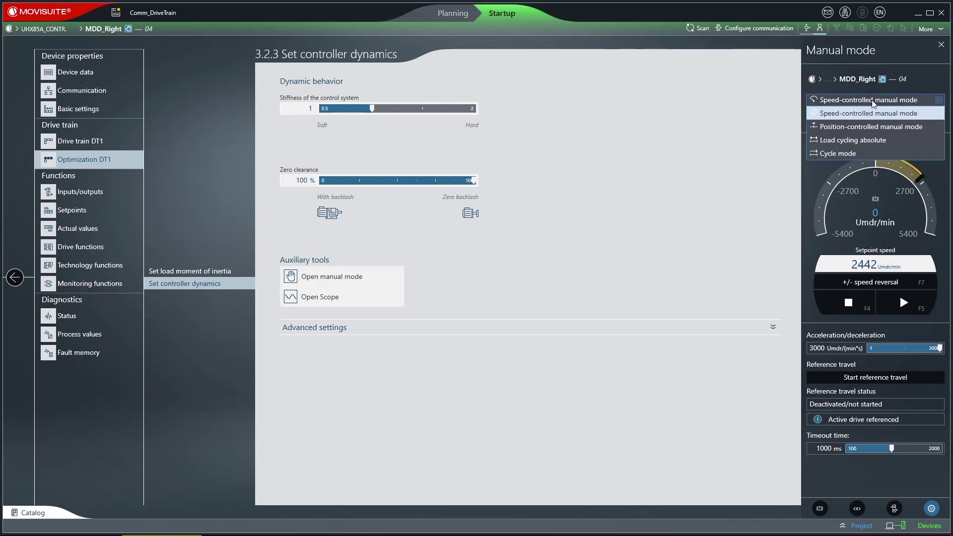
pyautogui.click(875, 126)
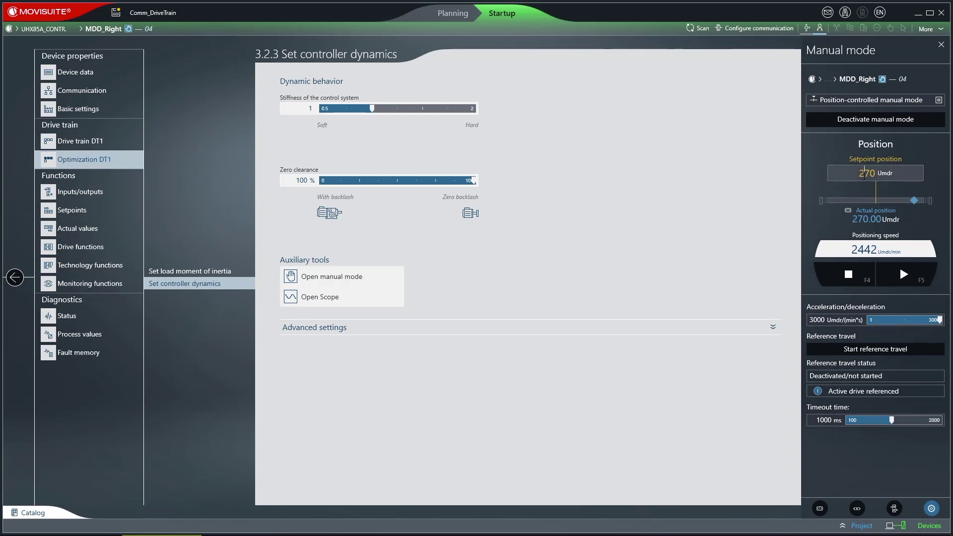
# - Set setpoint position 300 Umdr and positioning speed 1200, and move the drive there
pyautogui.click(863, 176)
pyautogui.write('300')
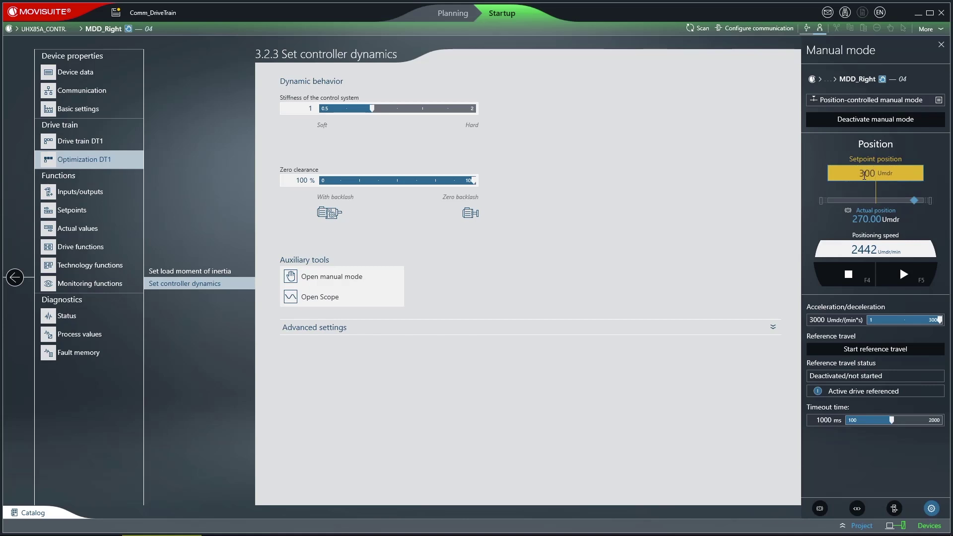
pyautogui.press('Return')
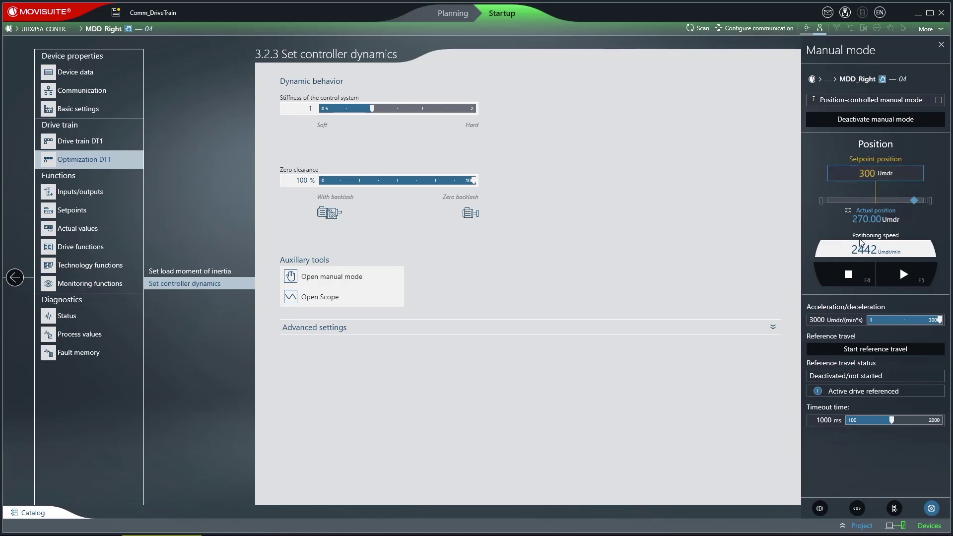
pyautogui.click(864, 247)
pyautogui.write('1')
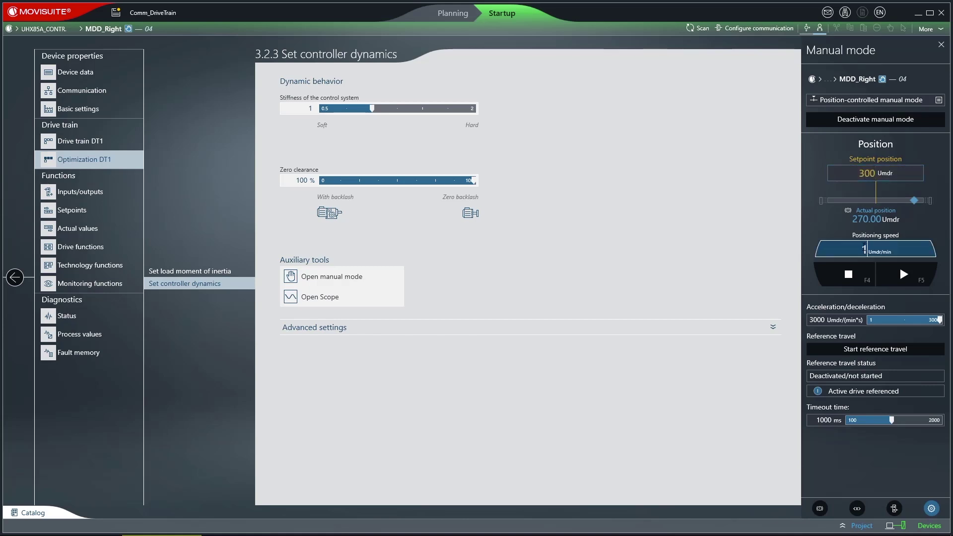
pyautogui.write('200')
pyautogui.press('Return')
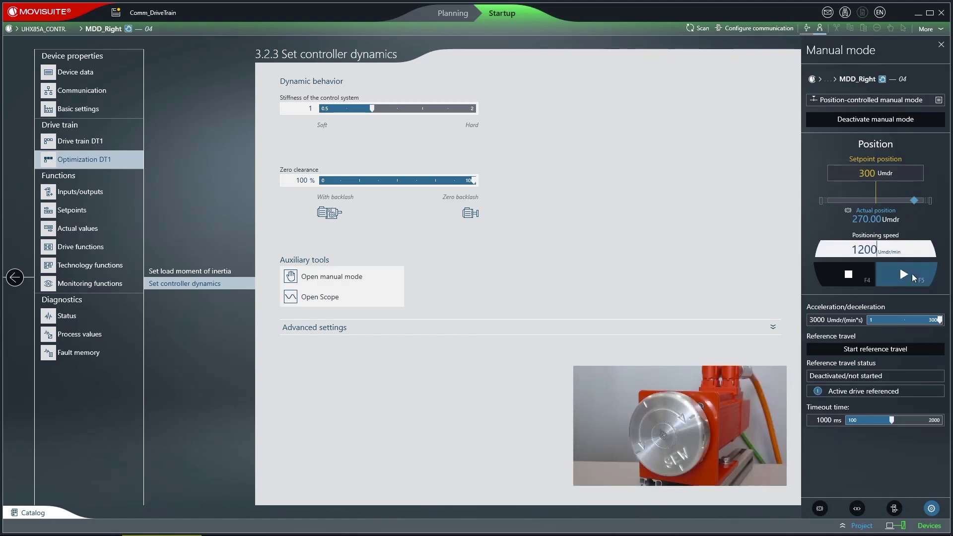
pyautogui.click(913, 273)
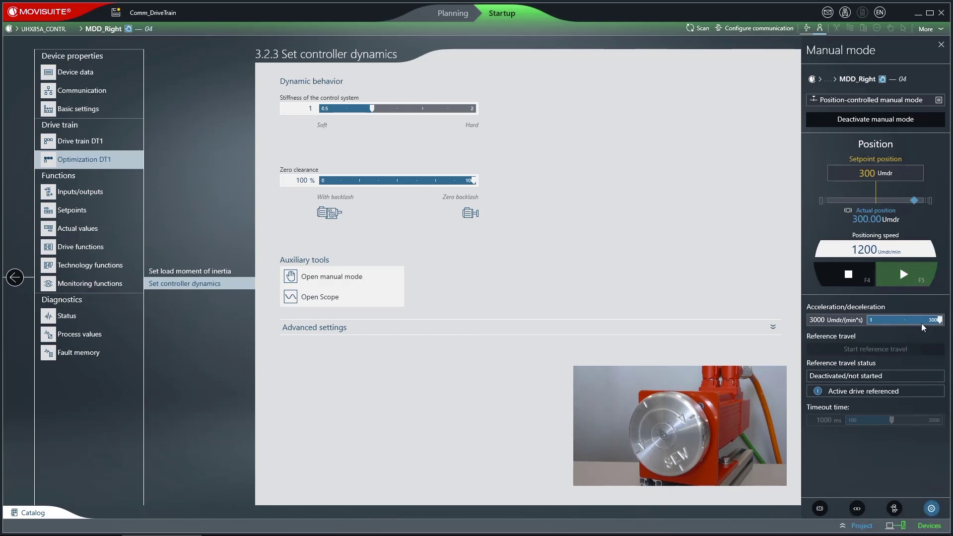
# - Lower acceleration to about 920, move to setpoint 340 Umdr, then stop positioning
pyautogui.moveTo(926, 324); pyautogui.dragTo(888, 321)
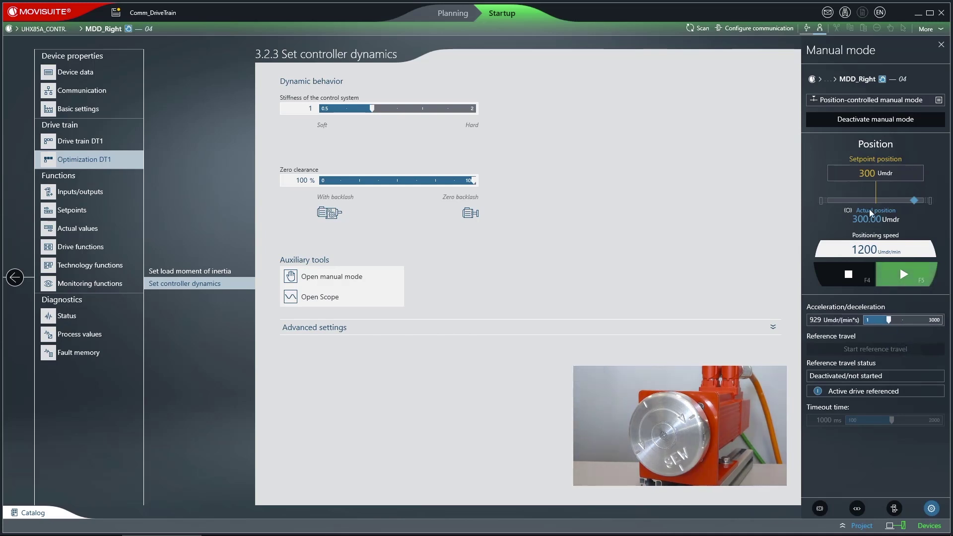
pyautogui.click(864, 173)
pyautogui.press('Delete')
pyautogui.write('4')
pyautogui.press('Return')
pyautogui.click(855, 274)
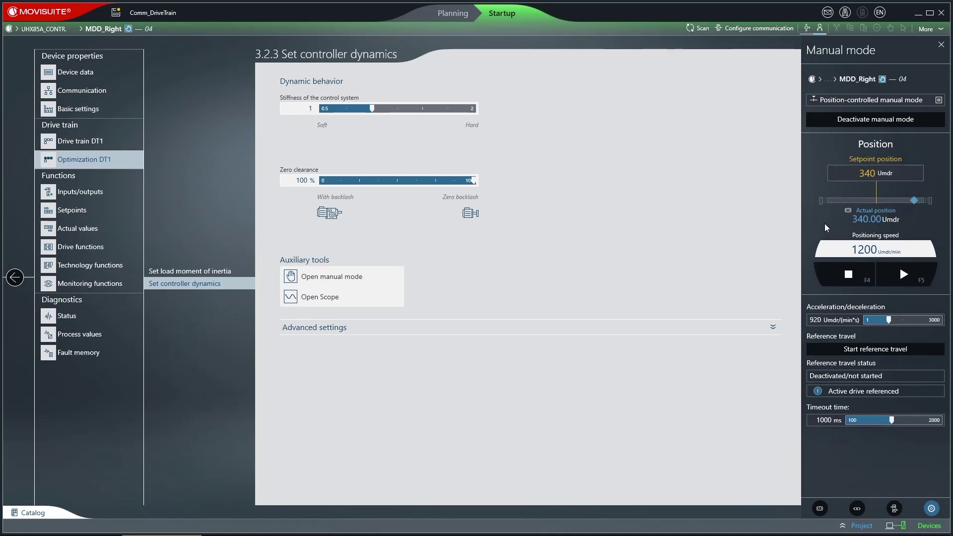
# - Switch to Load cycling absolute and set Position 1 to 80 Umdr
pyautogui.click(845, 103)
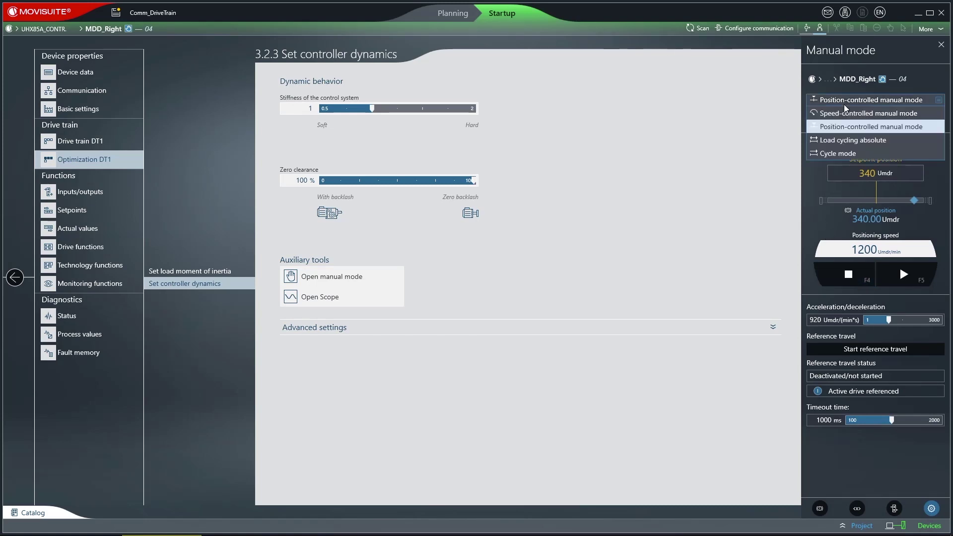
pyautogui.click(842, 140)
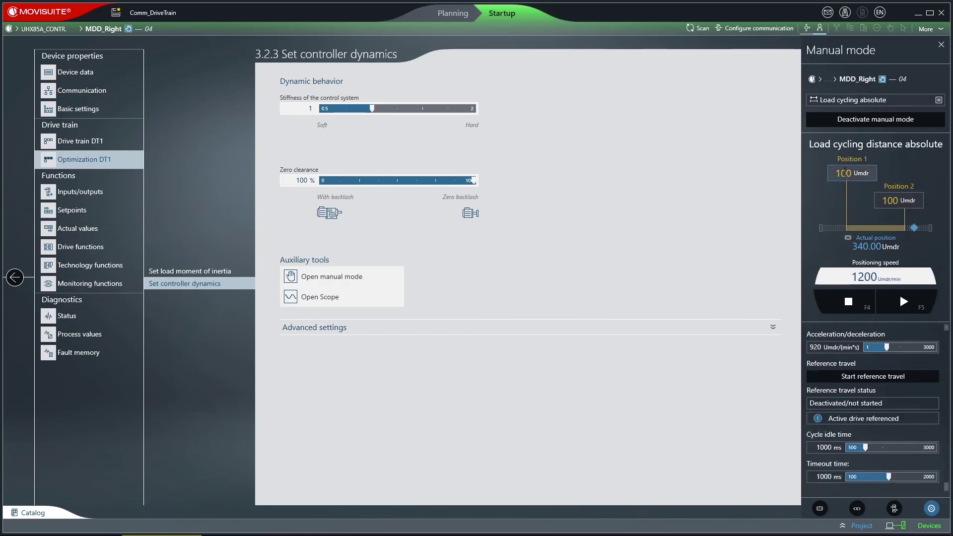
pyautogui.click(844, 173)
pyautogui.doubleClick(844, 172)
pyautogui.write('80')
pyautogui.press('Return')
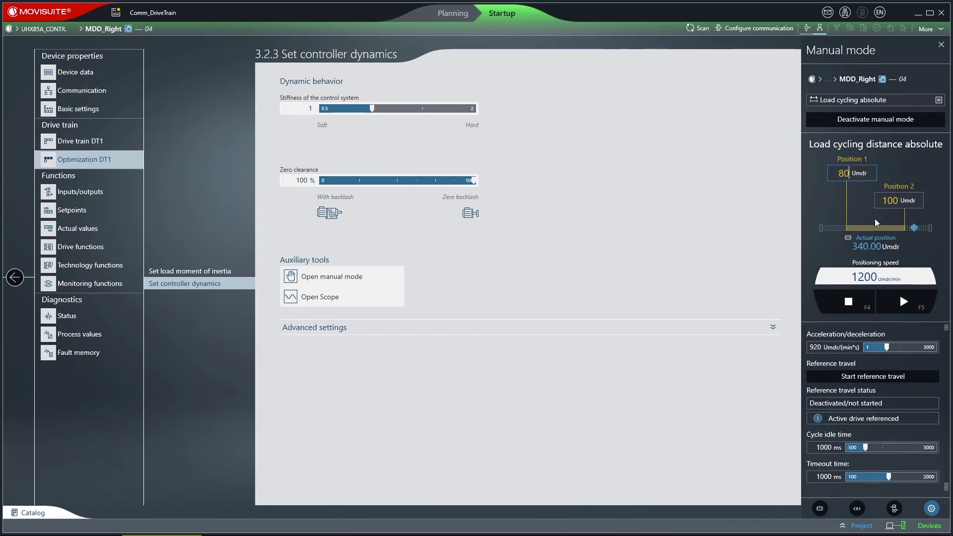
# - Start load cycling into the range, raise cycle idle time to 3000 ms, then stop
pyautogui.click(903, 301)
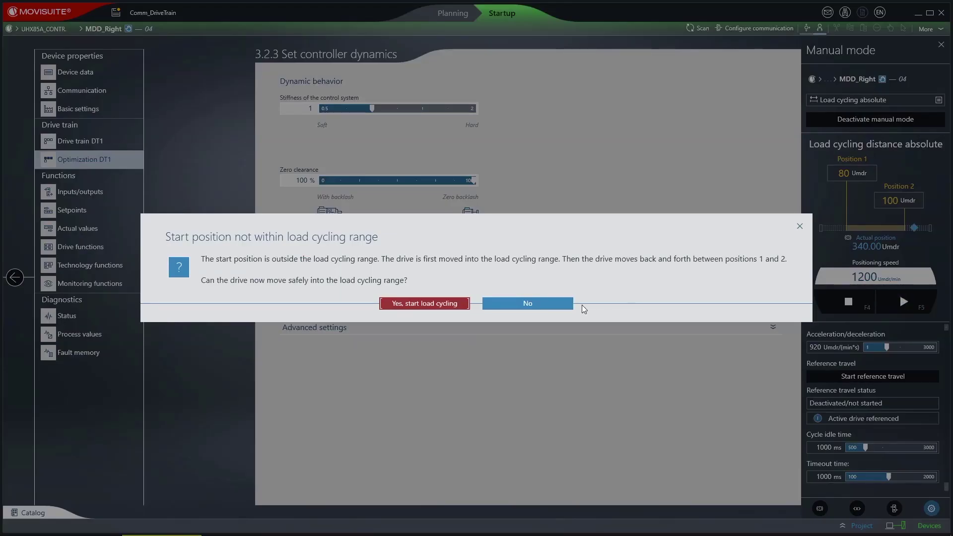
pyautogui.click(440, 306)
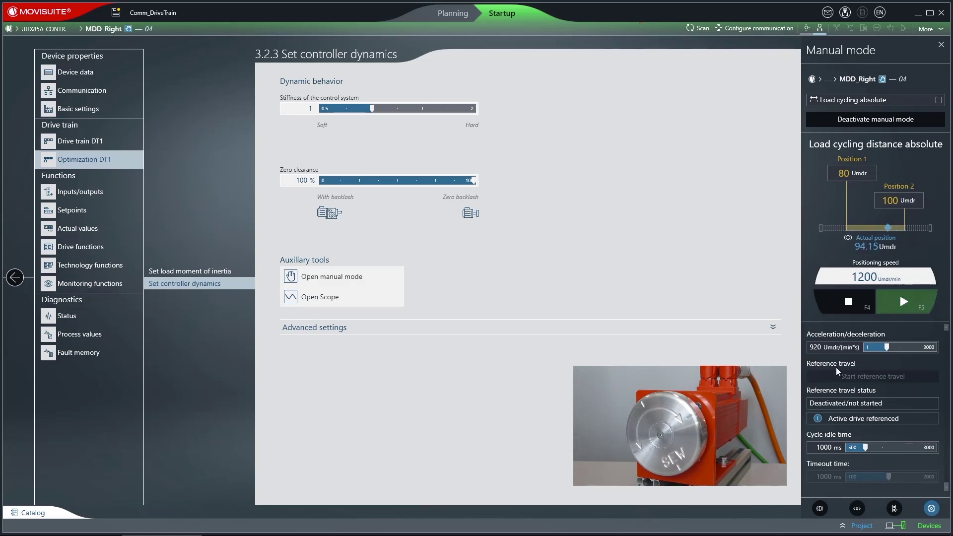
pyautogui.moveTo(865, 447); pyautogui.dragTo(934, 447)
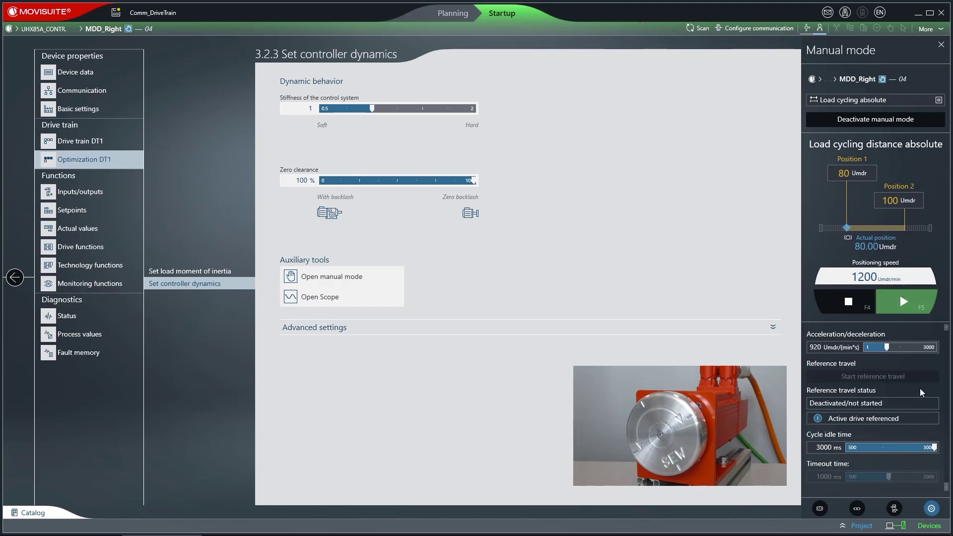
pyautogui.click(857, 300)
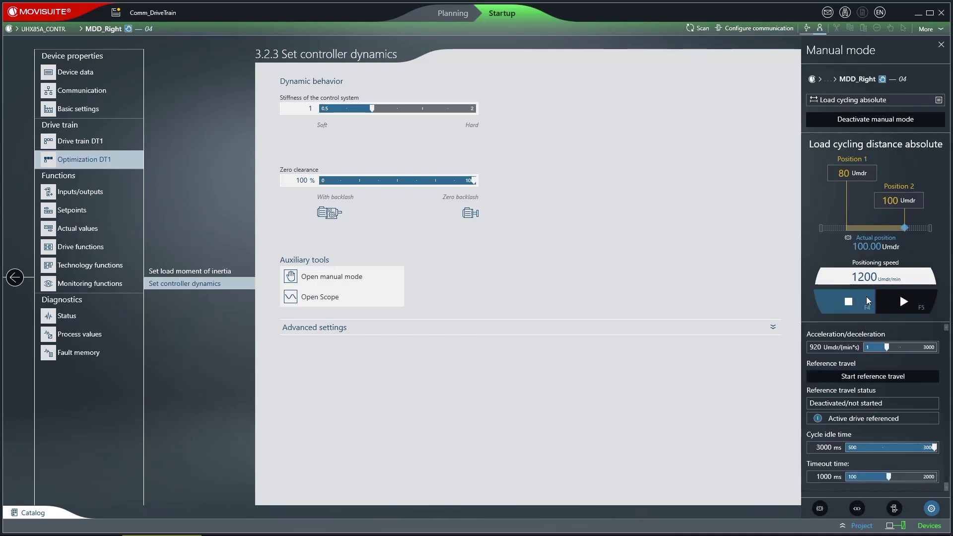
# - Switch manual mode to Cycle mode, enter a 30 Umdr cycle length, and start cycling
pyautogui.click(857, 101)
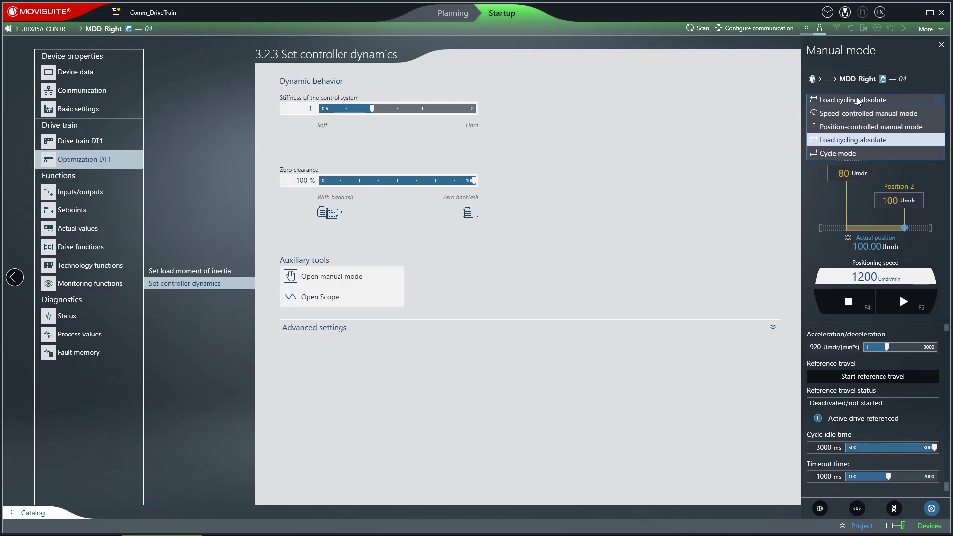
pyautogui.click(840, 154)
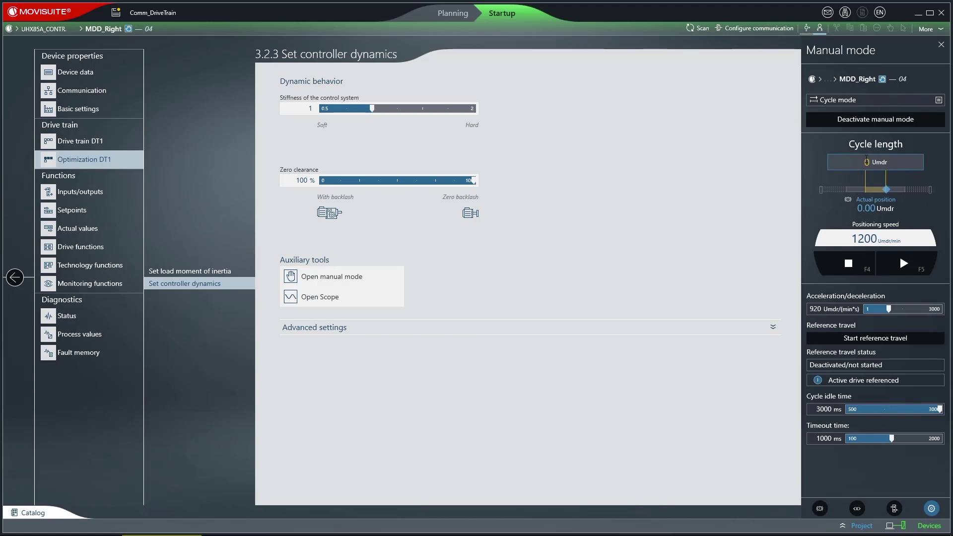
pyautogui.write('3')
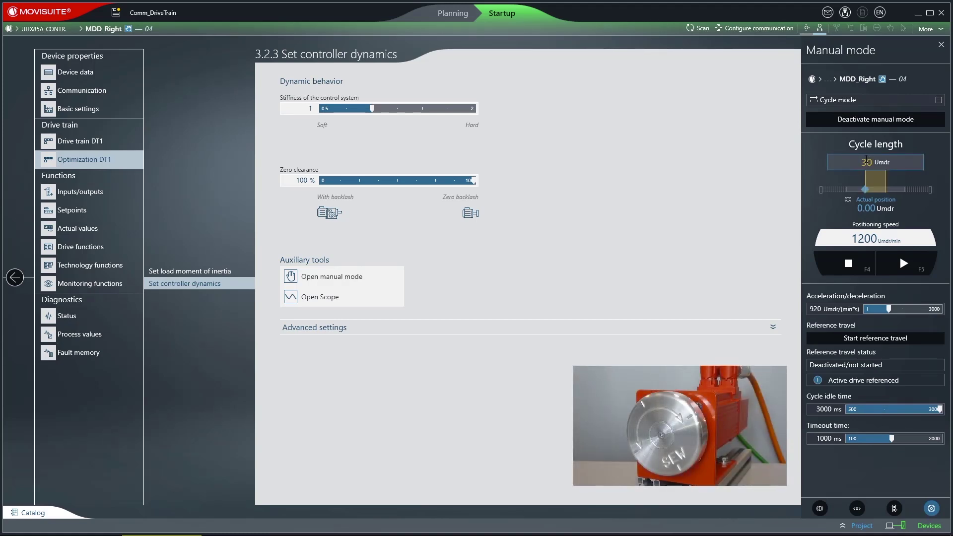
pyautogui.press('Return')
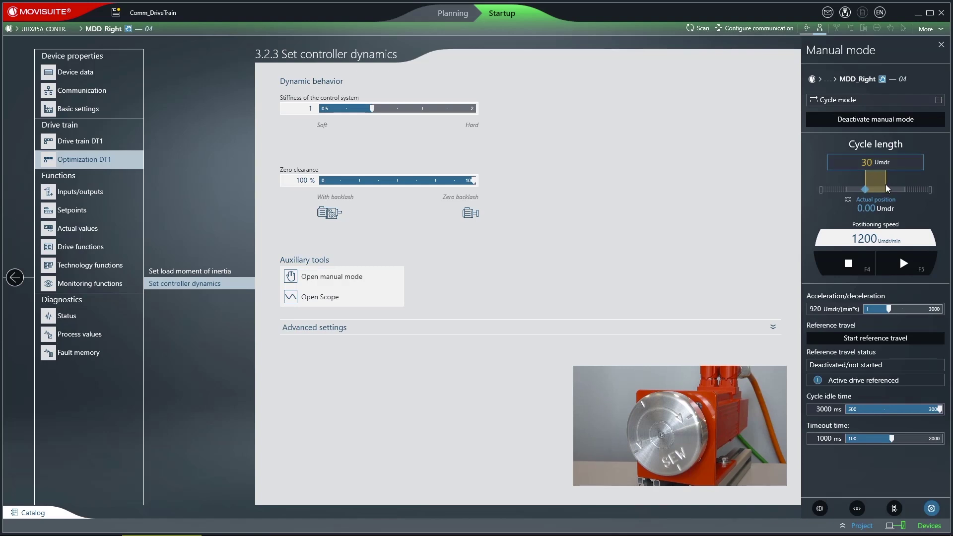
pyautogui.click(915, 260)
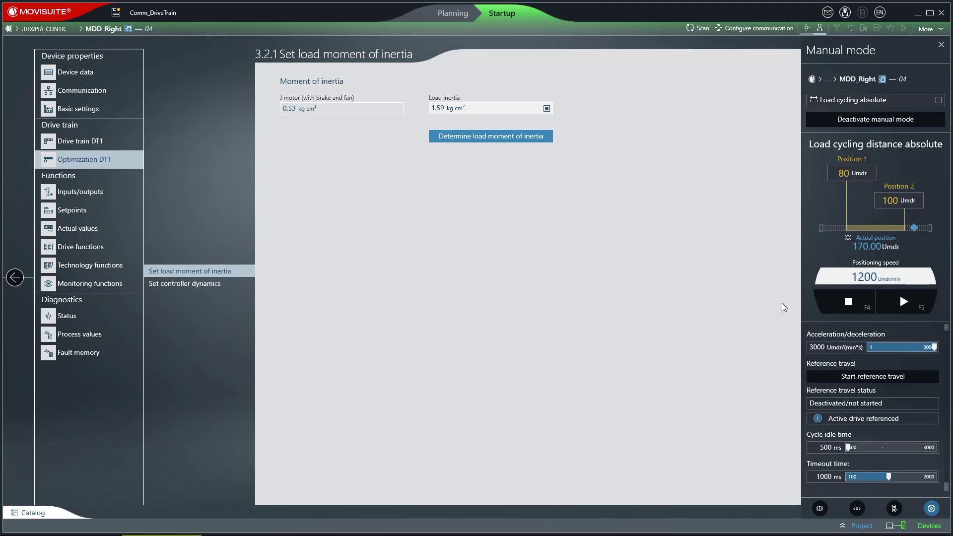
# - Measure MDD_Right's load inertia with reference travel and load cycling, saving 1.654 kg cm² to the device
pyautogui.click(514, 136)
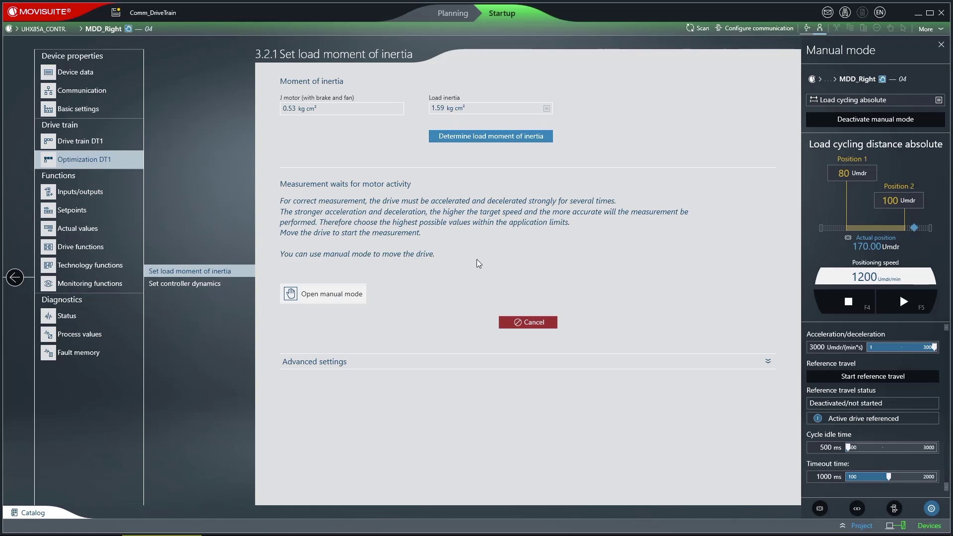
pyautogui.click(862, 376)
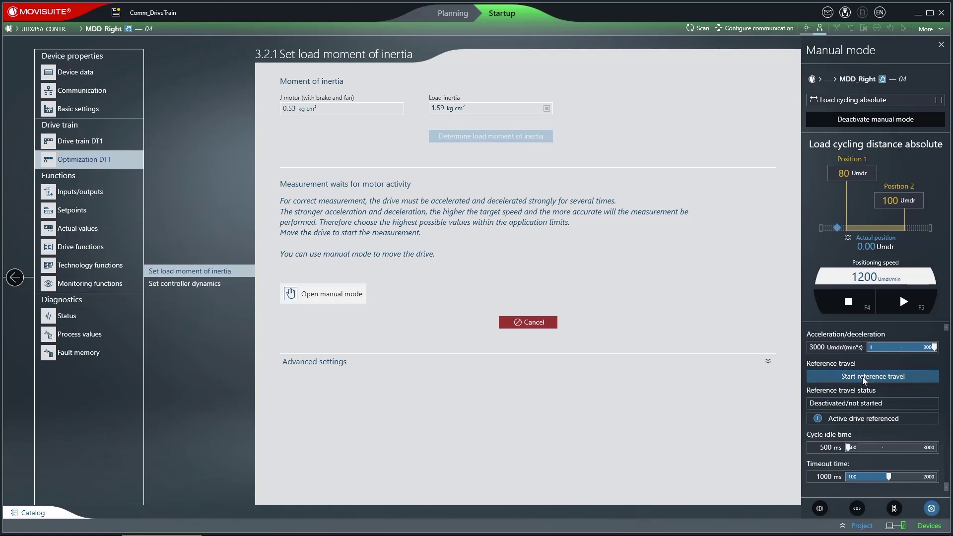
pyautogui.click(901, 306)
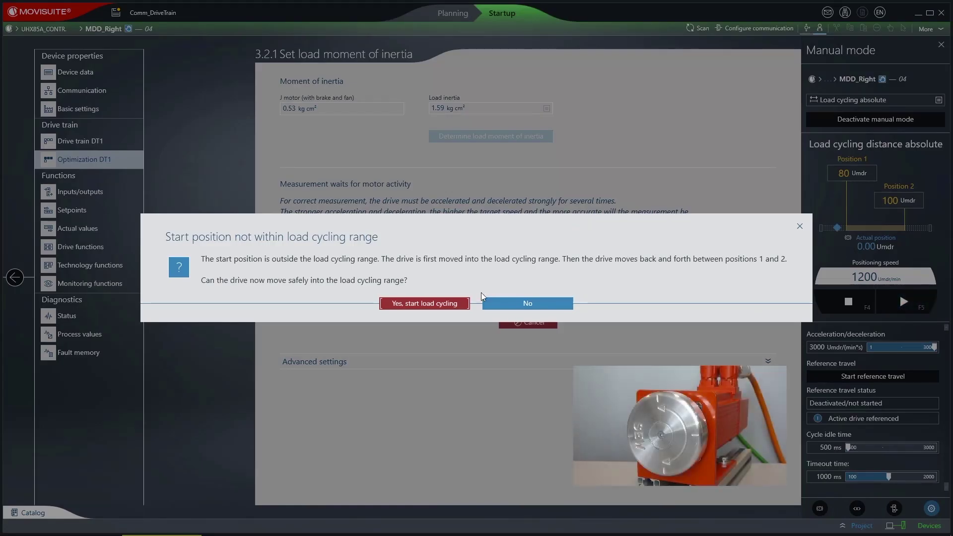
pyautogui.click(464, 303)
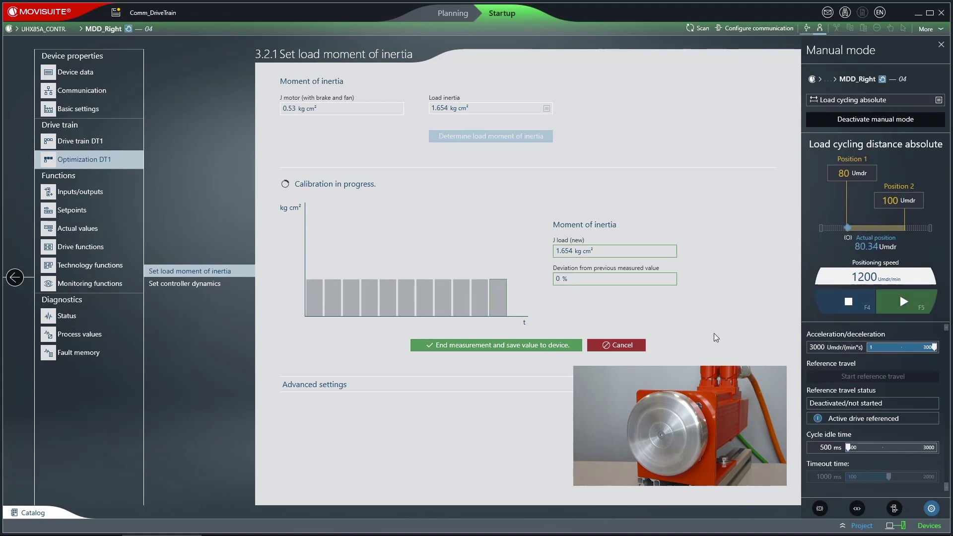
pyautogui.click(576, 344)
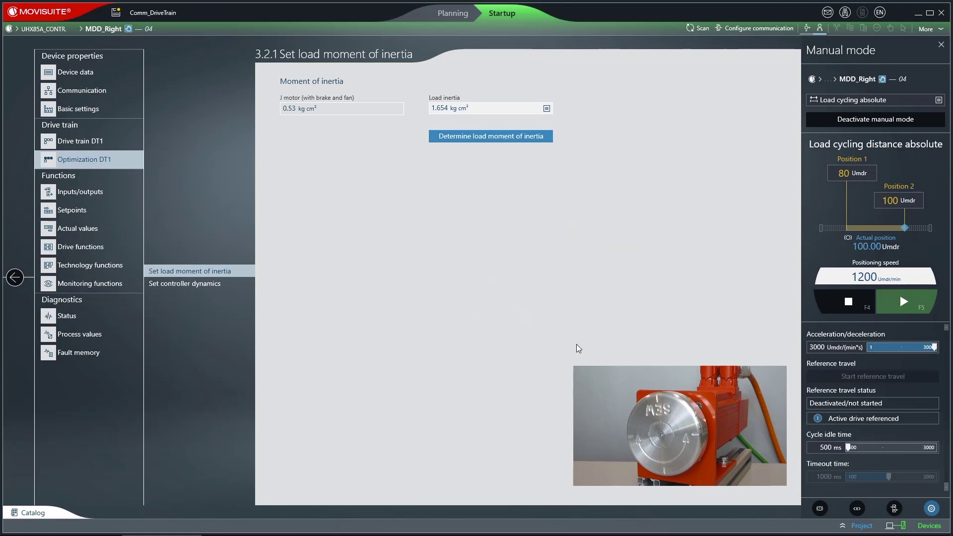
pyautogui.click(835, 300)
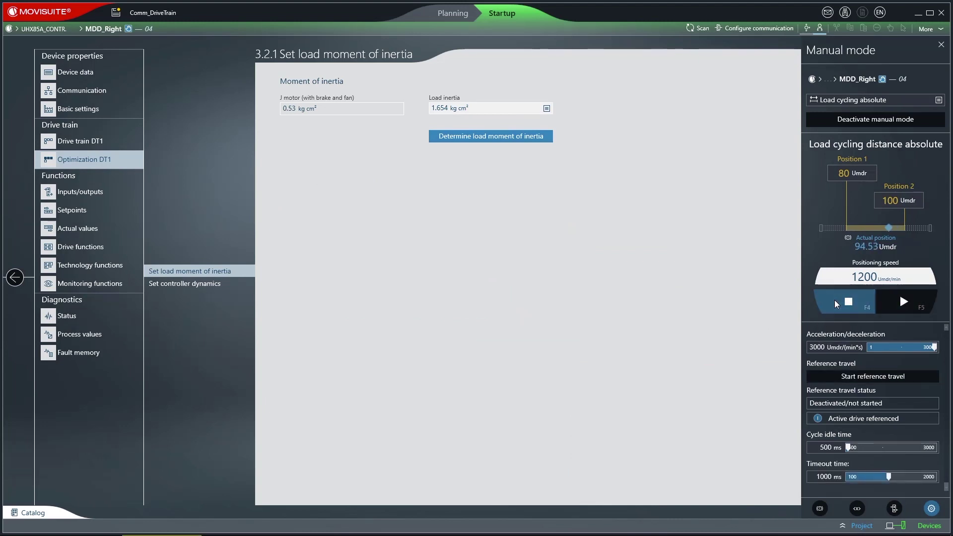
# - Set control system stiffness from 0.65 to 0.9 and zero clearance from 100 % to 90 %
pyautogui.click(216, 283)
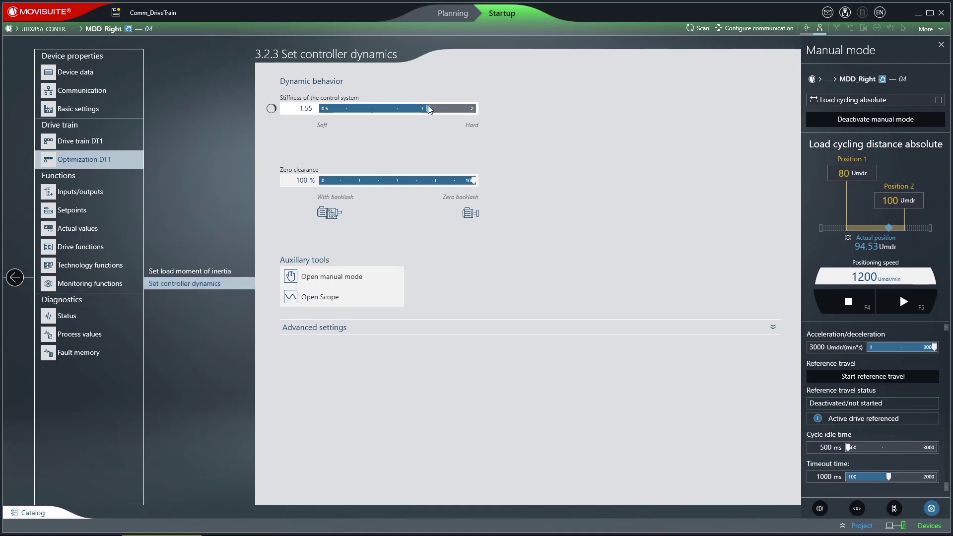
pyautogui.moveTo(428, 106); pyautogui.dragTo(338, 106)
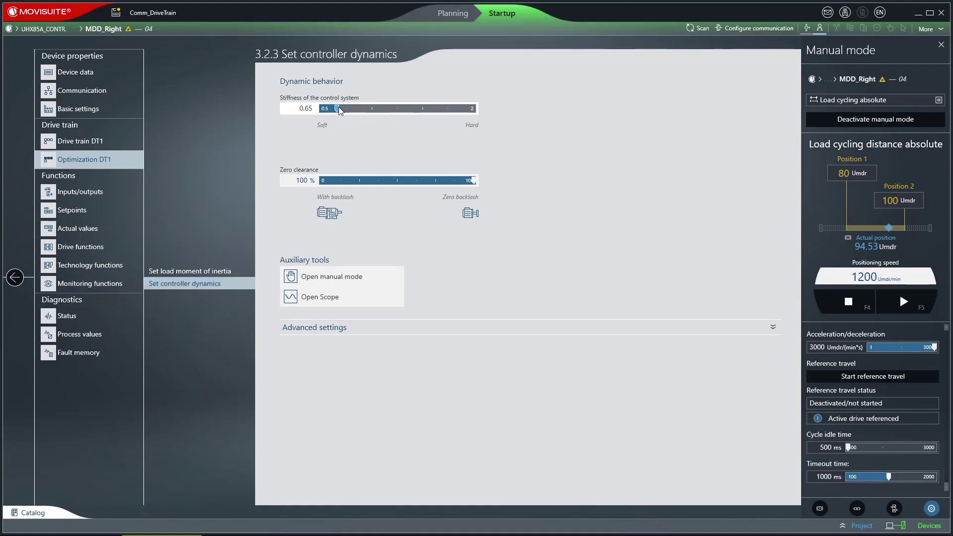
pyautogui.click(306, 108)
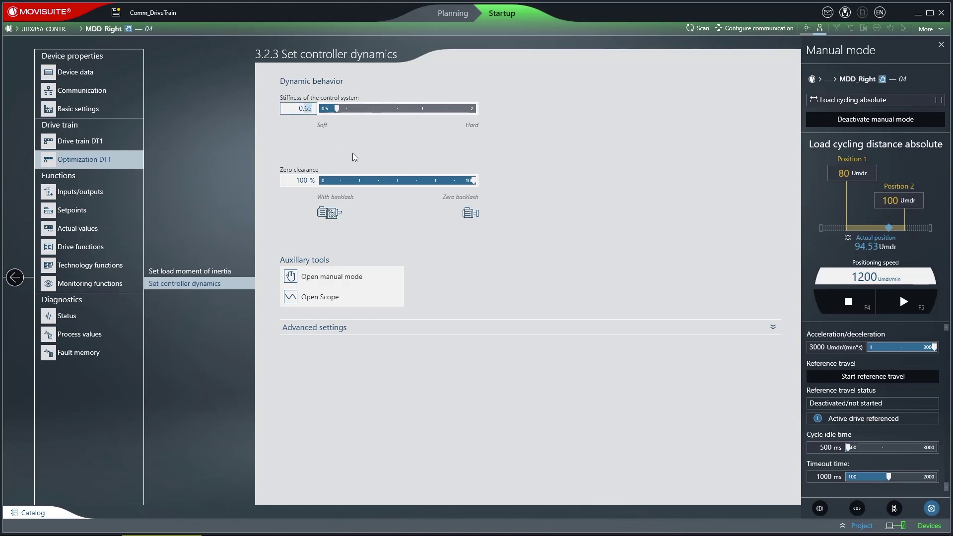
pyautogui.write('9')
pyautogui.press('Return')
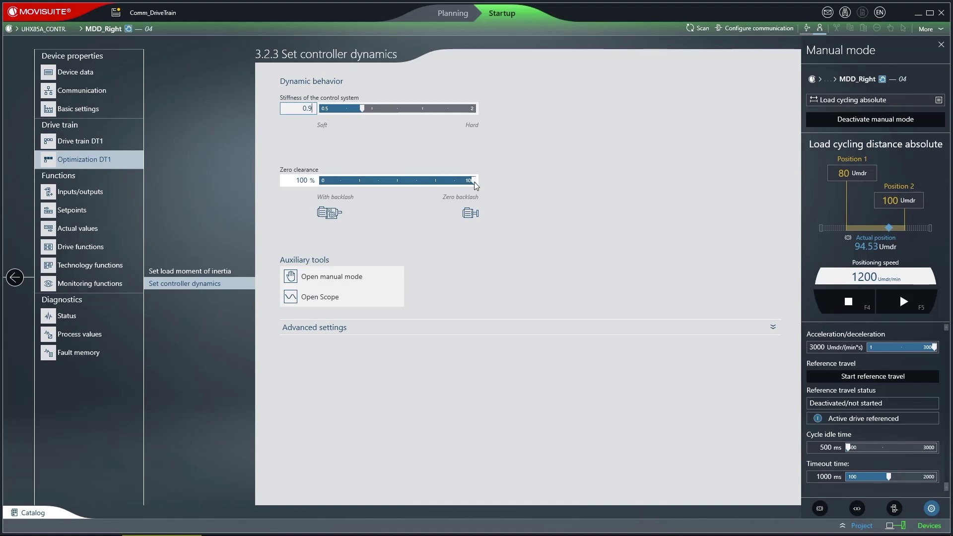
pyautogui.moveTo(474, 183); pyautogui.dragTo(373, 181)
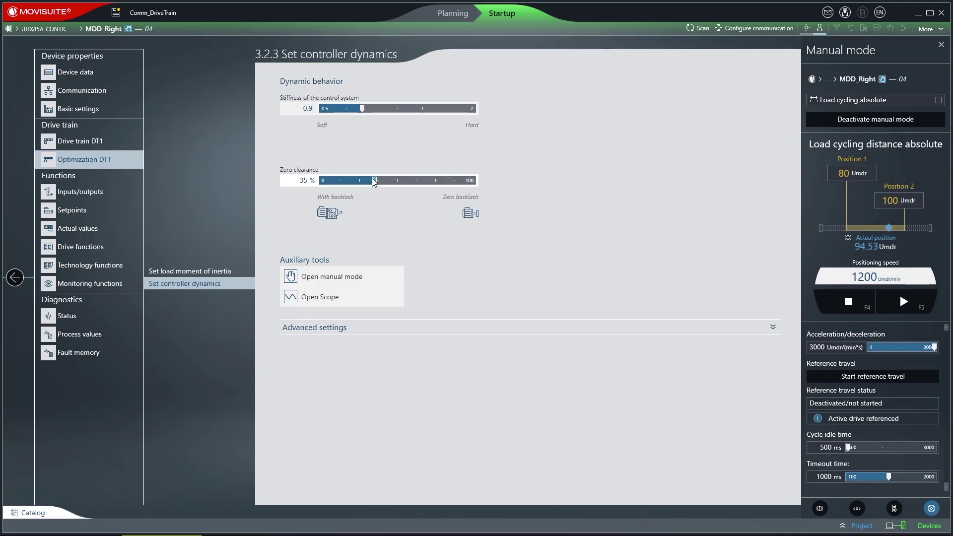
pyautogui.click(407, 185)
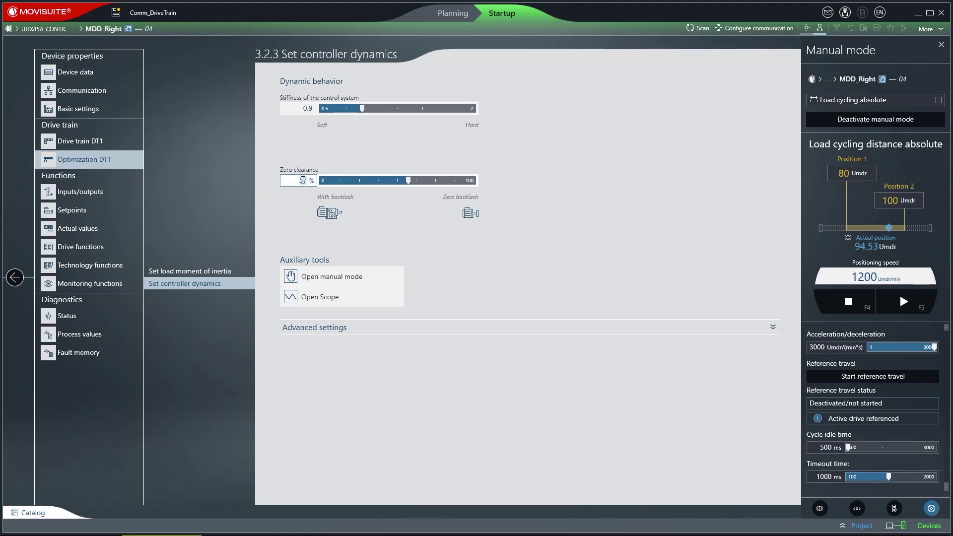
pyautogui.press('Return')
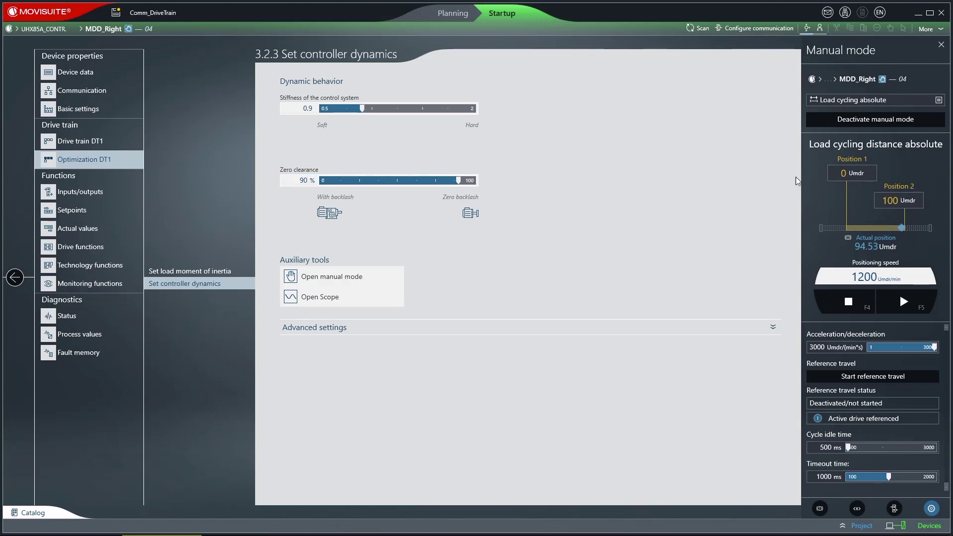
# - Deactivate manual mode for MDD_Right and close the manual mode panel
pyautogui.click(866, 121)
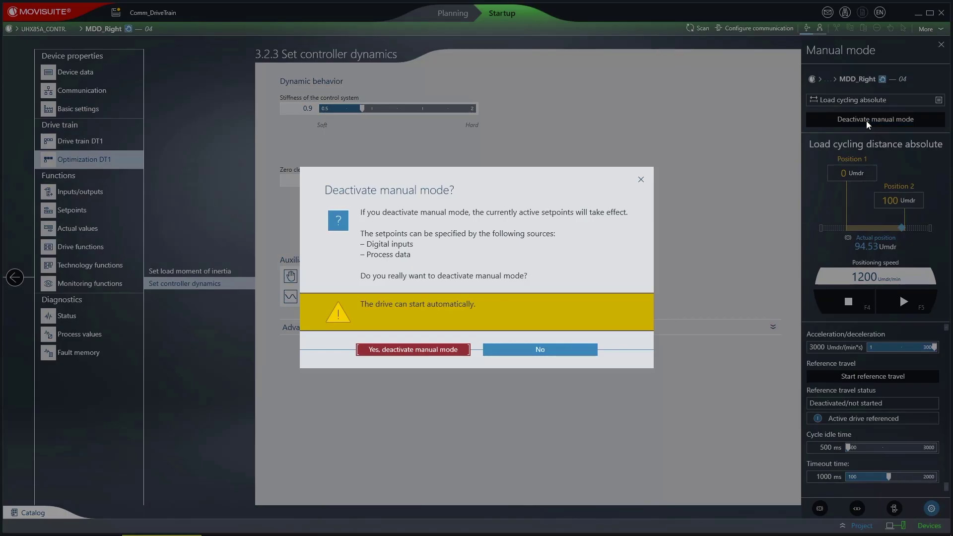
pyautogui.click(458, 350)
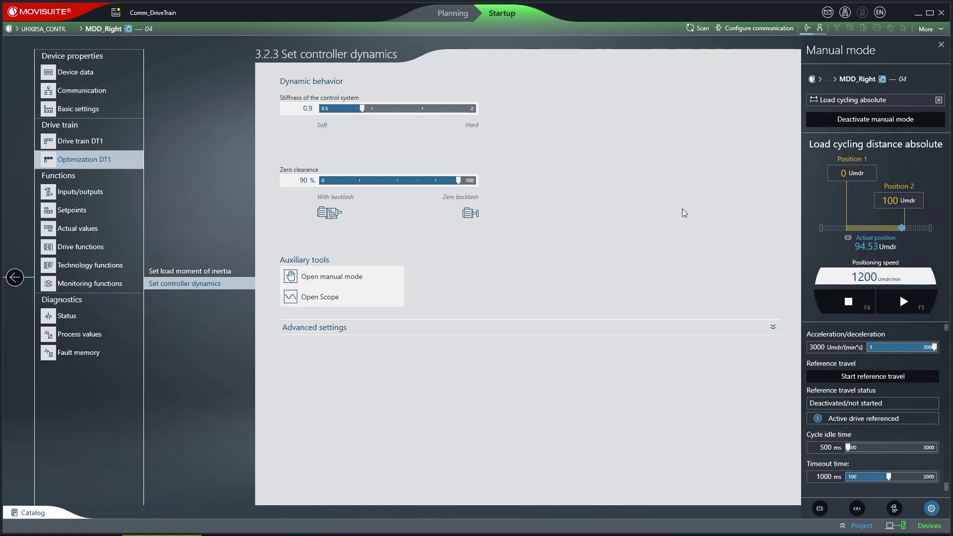
pyautogui.click(941, 45)
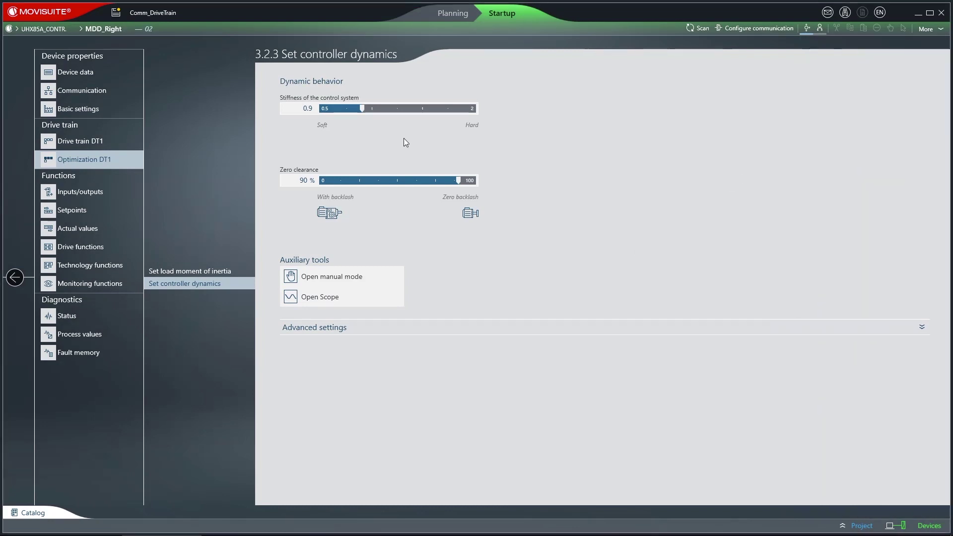
# - Update the UHX85A_CONTR controller's configuration data under Data management and save the project
pyautogui.click(17, 282)
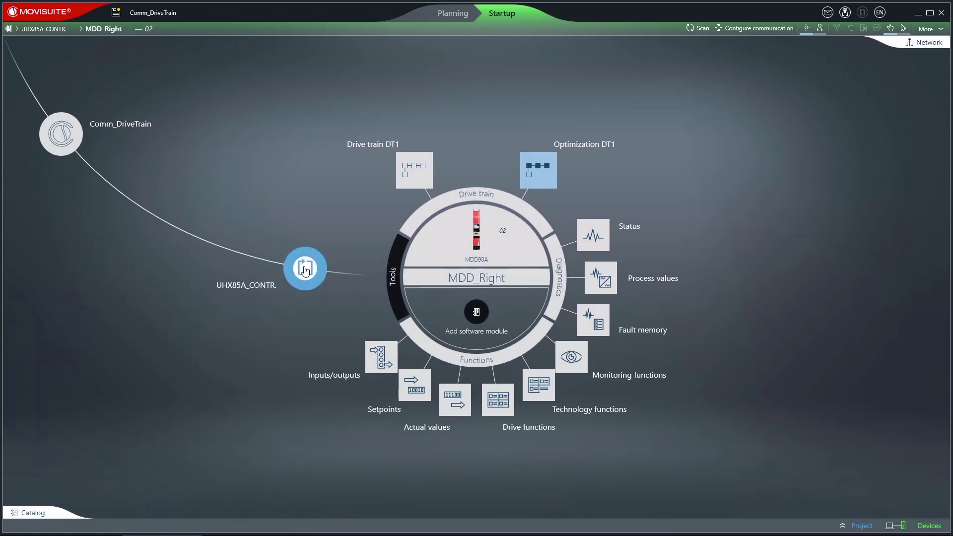
pyautogui.click(305, 270)
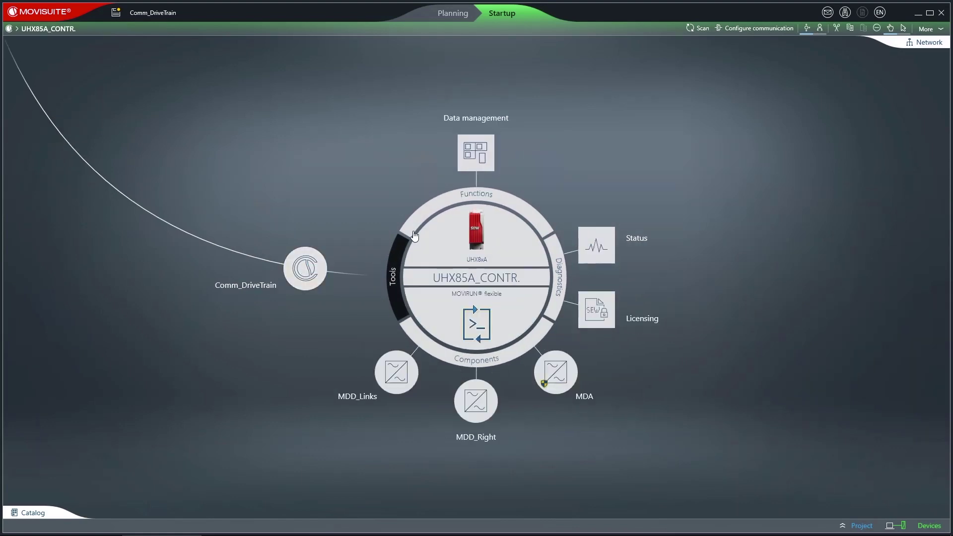
pyautogui.click(481, 162)
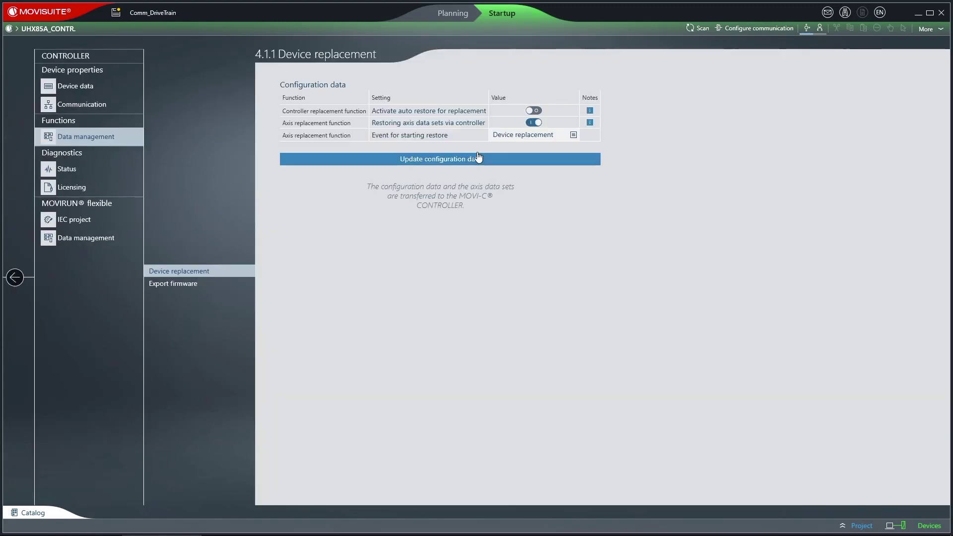
pyautogui.click(489, 163)
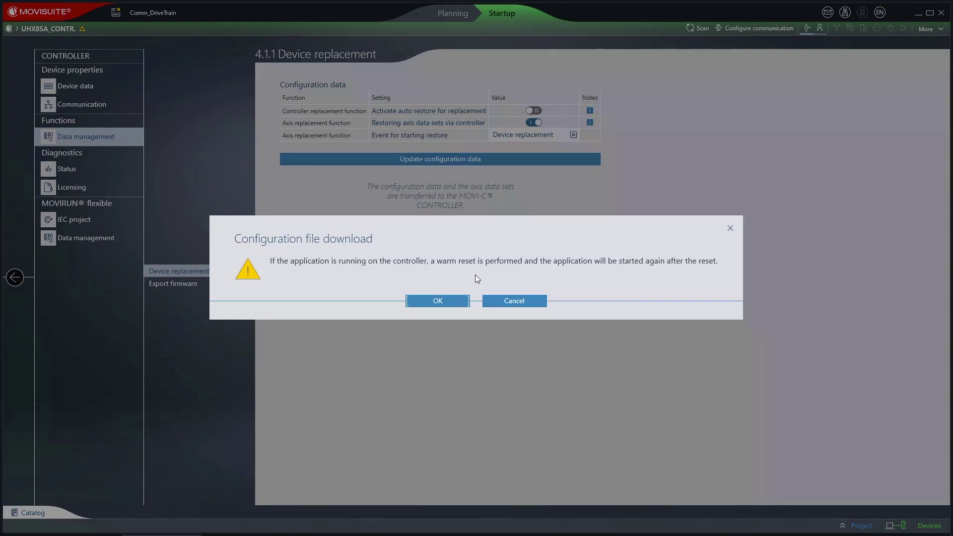
pyautogui.click(462, 301)
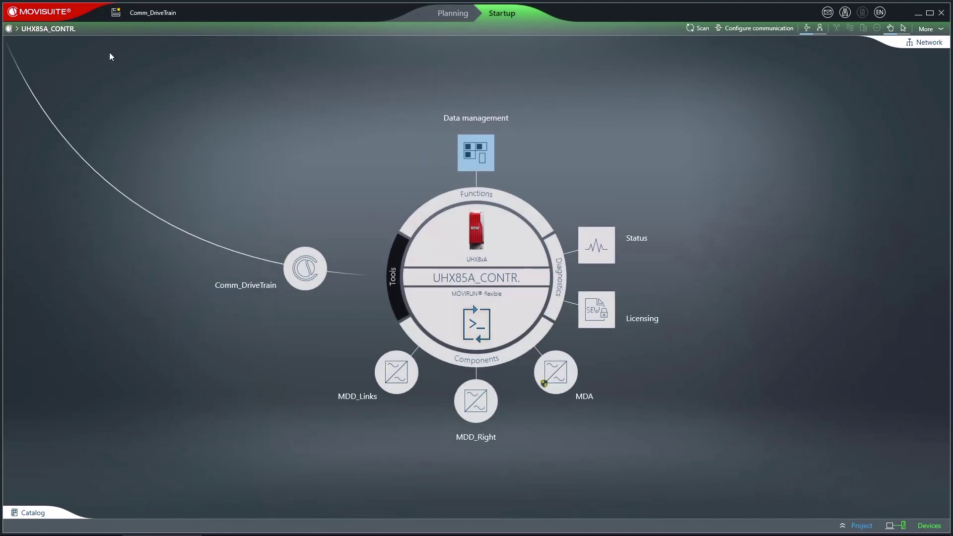
pyautogui.click(114, 14)
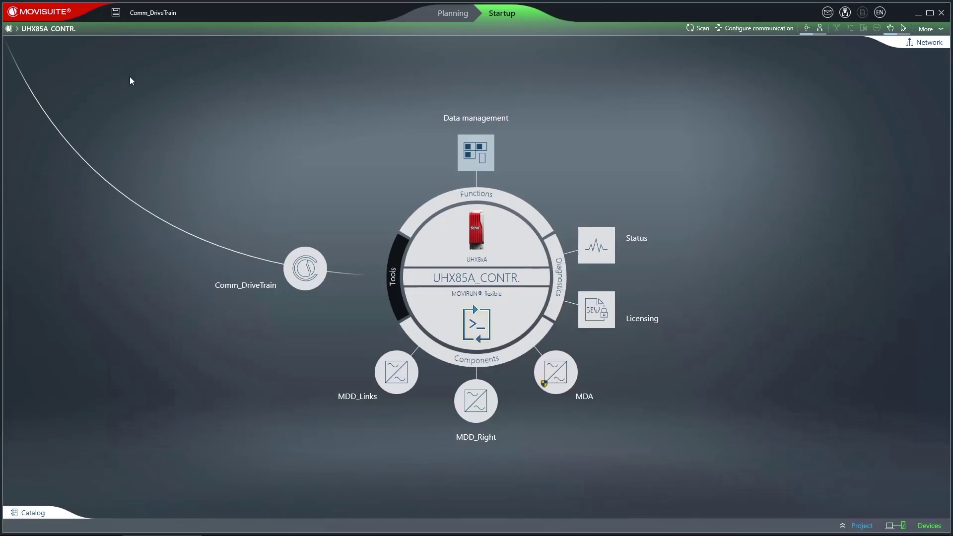